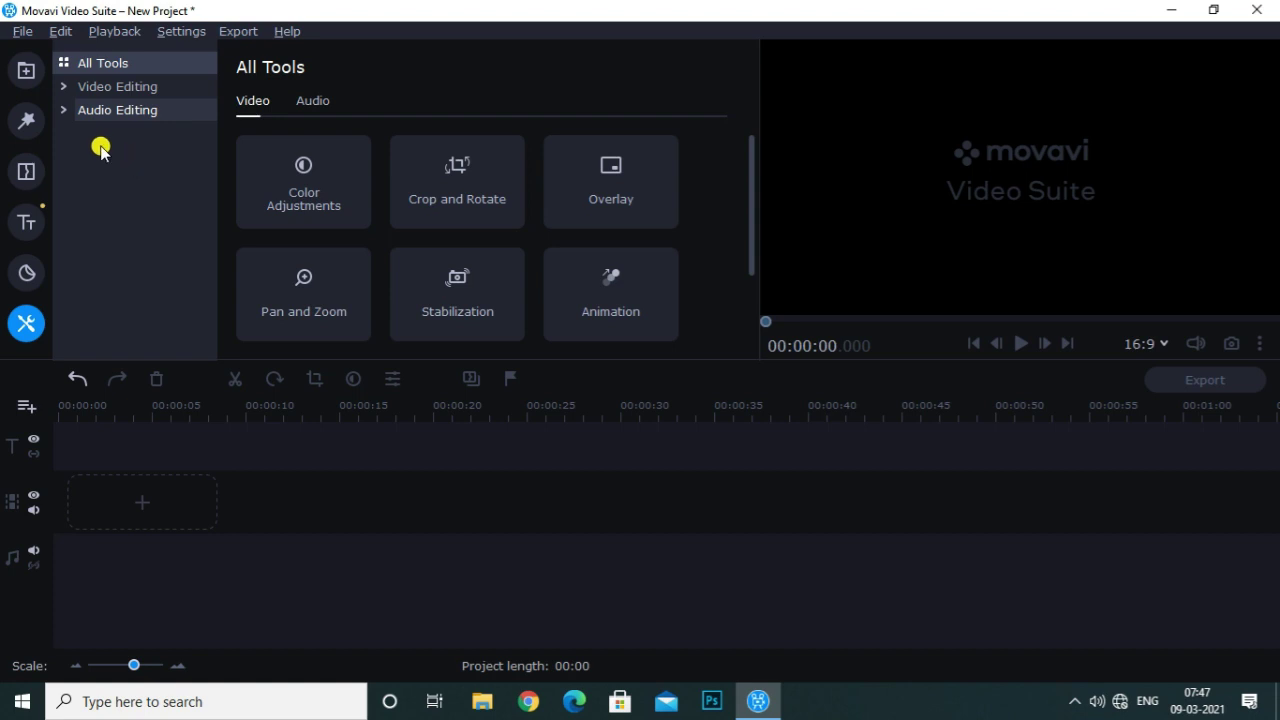
Import Standard recording 2.mp3 from the Desktop and place it at the start of the audio track.
left_click(26, 88)
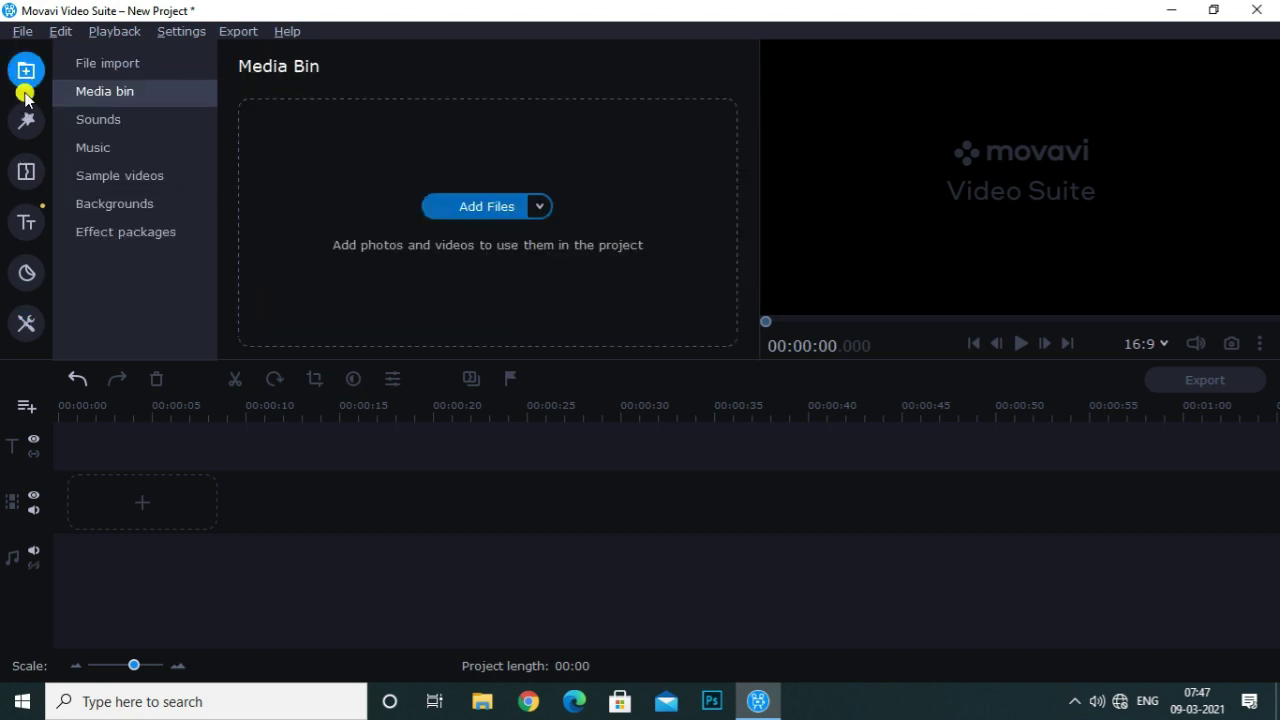
left_click(469, 206)
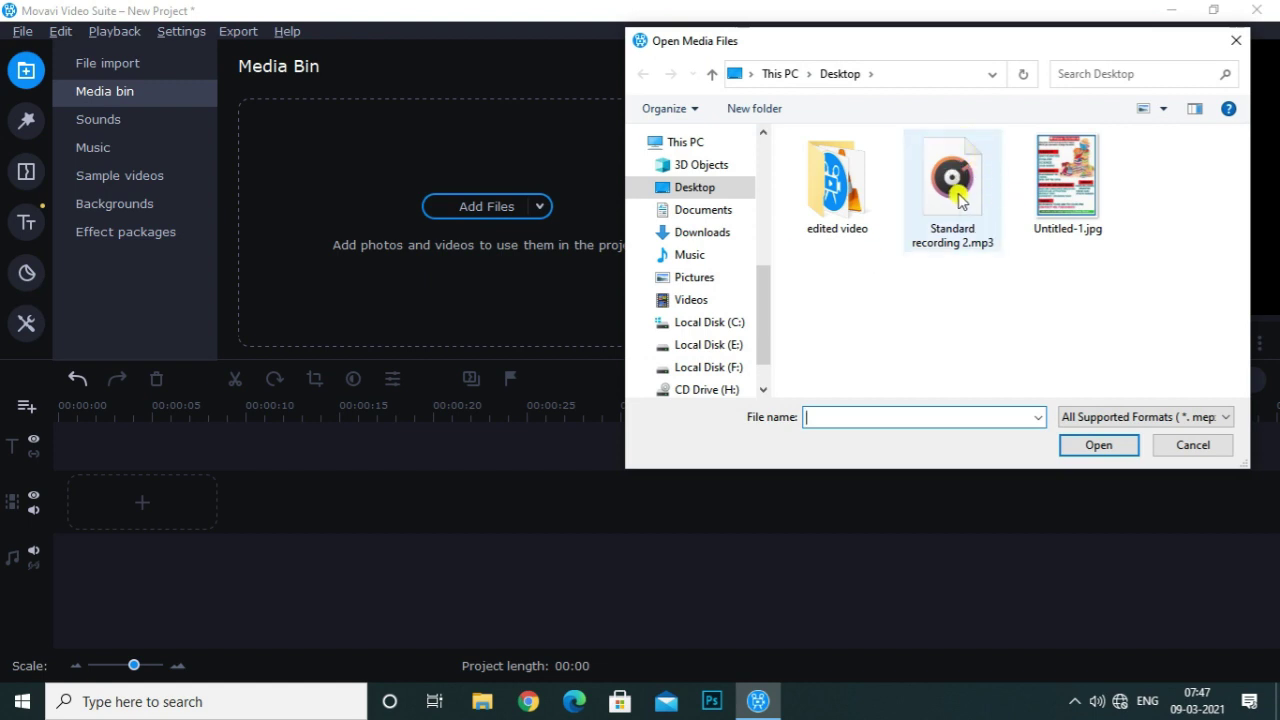
left_click(958, 200)
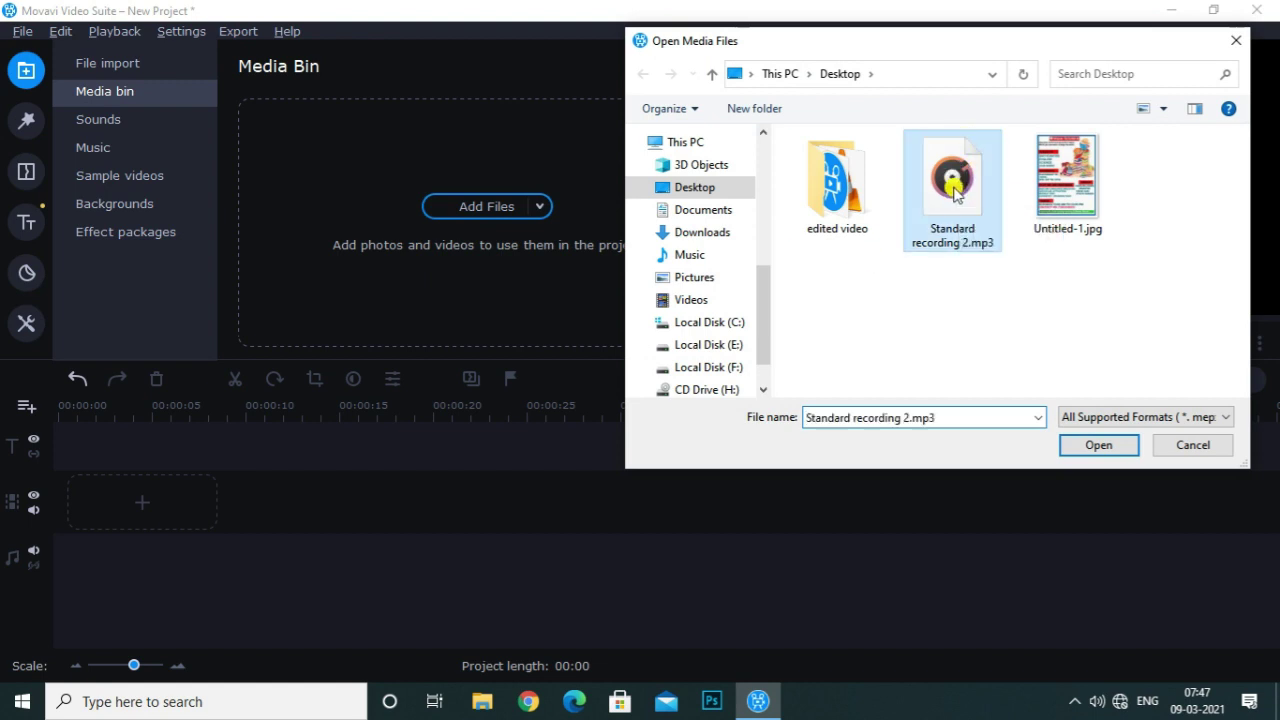
left_click(1111, 447)
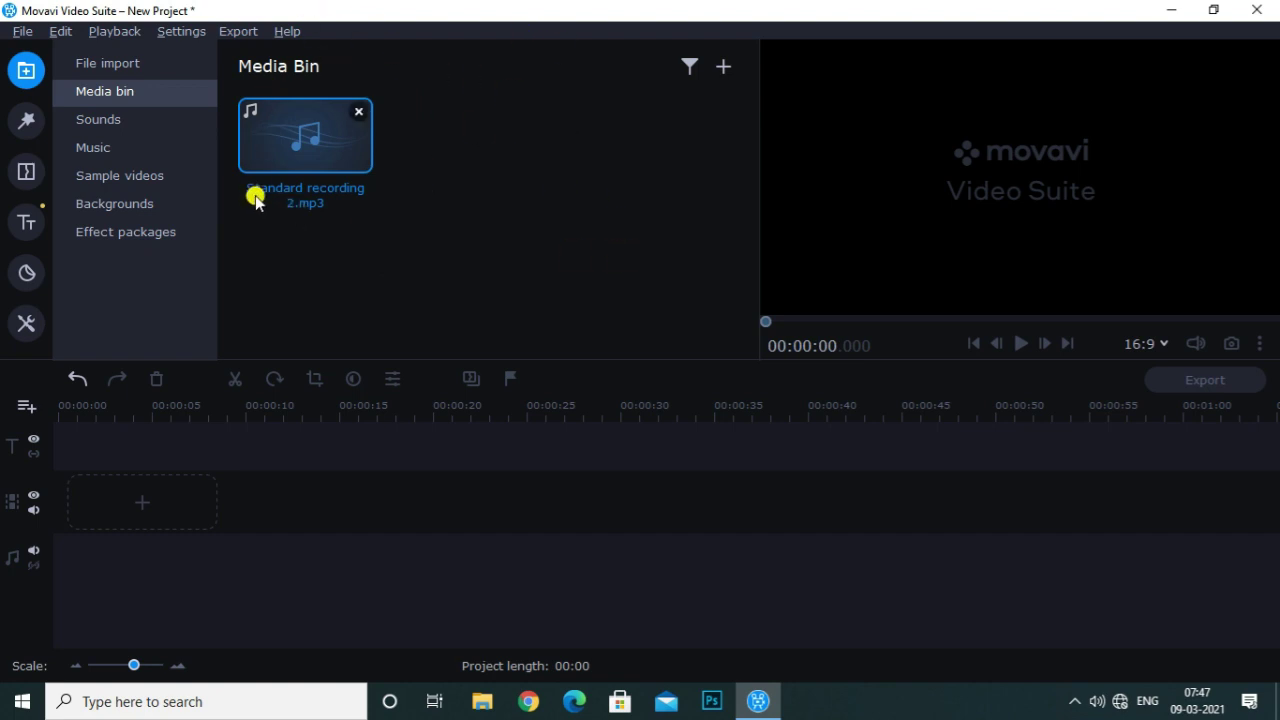
left_click_drag(291, 126, 52, 527)
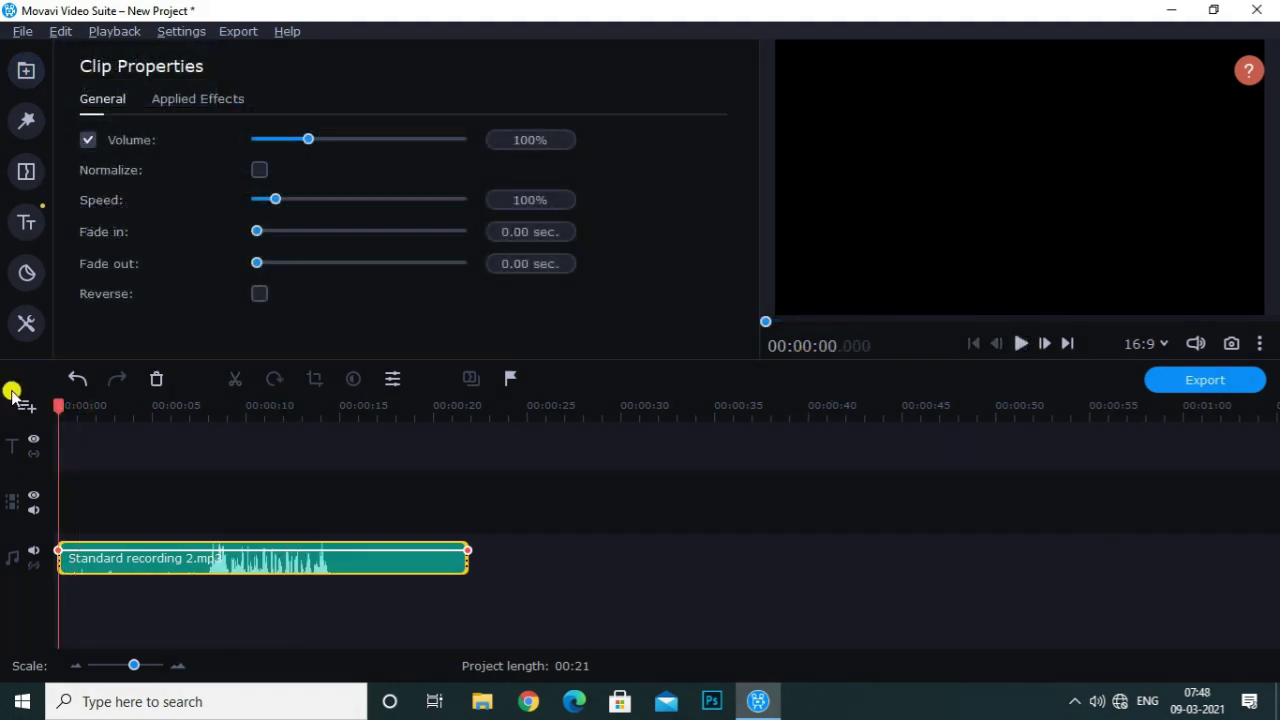
Play the original recording through to its end and return the playhead to the start of the timeline.
key("space")
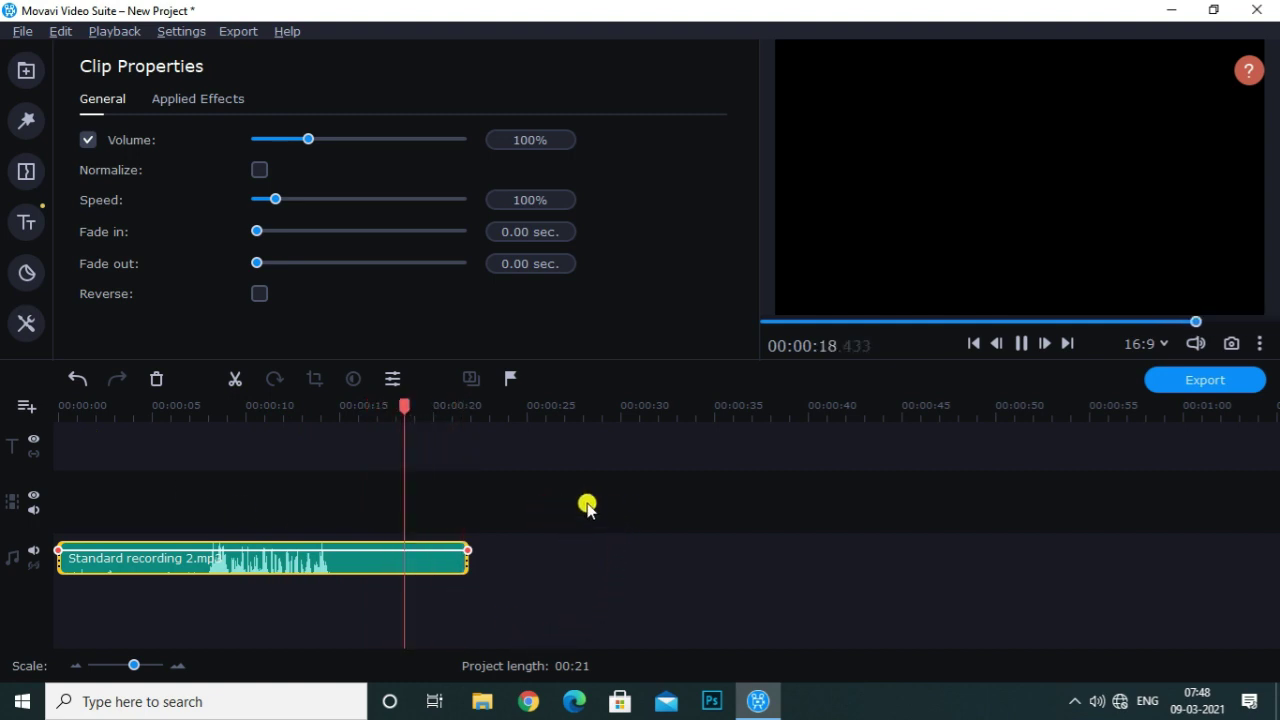
left_click(566, 518)
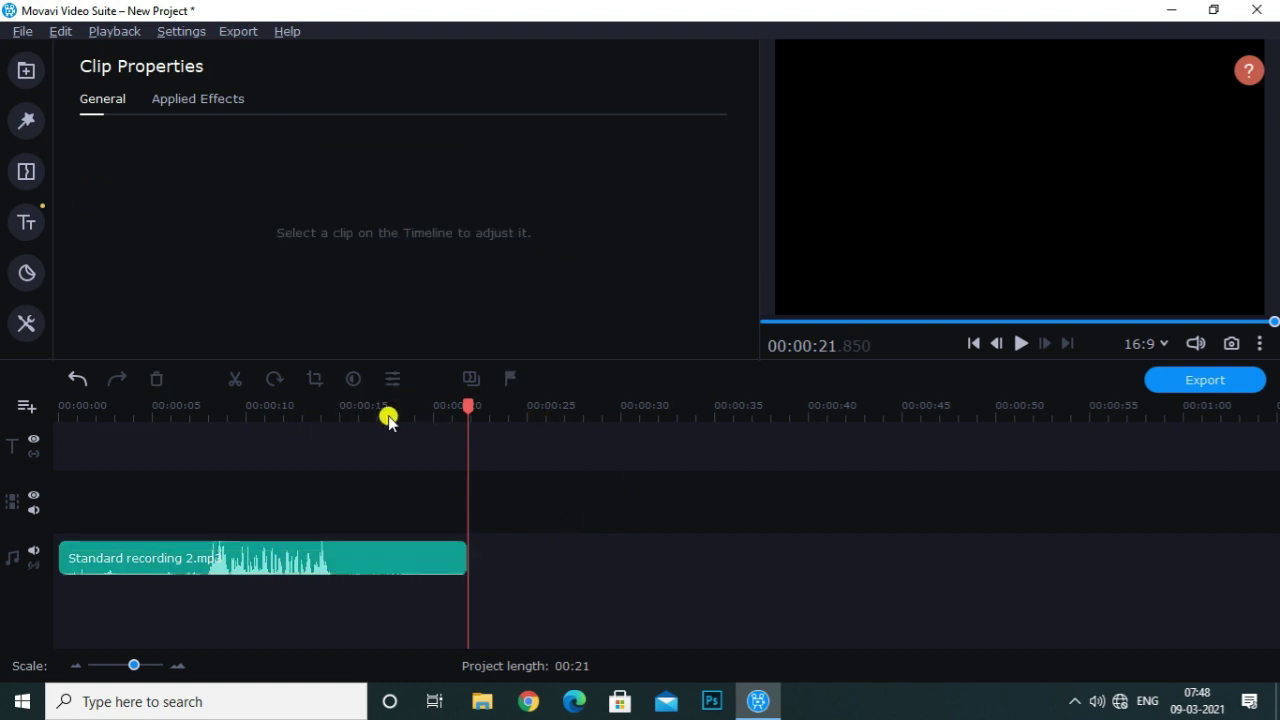
left_click(466, 406)
left_click_drag(466, 406, 2, 380)
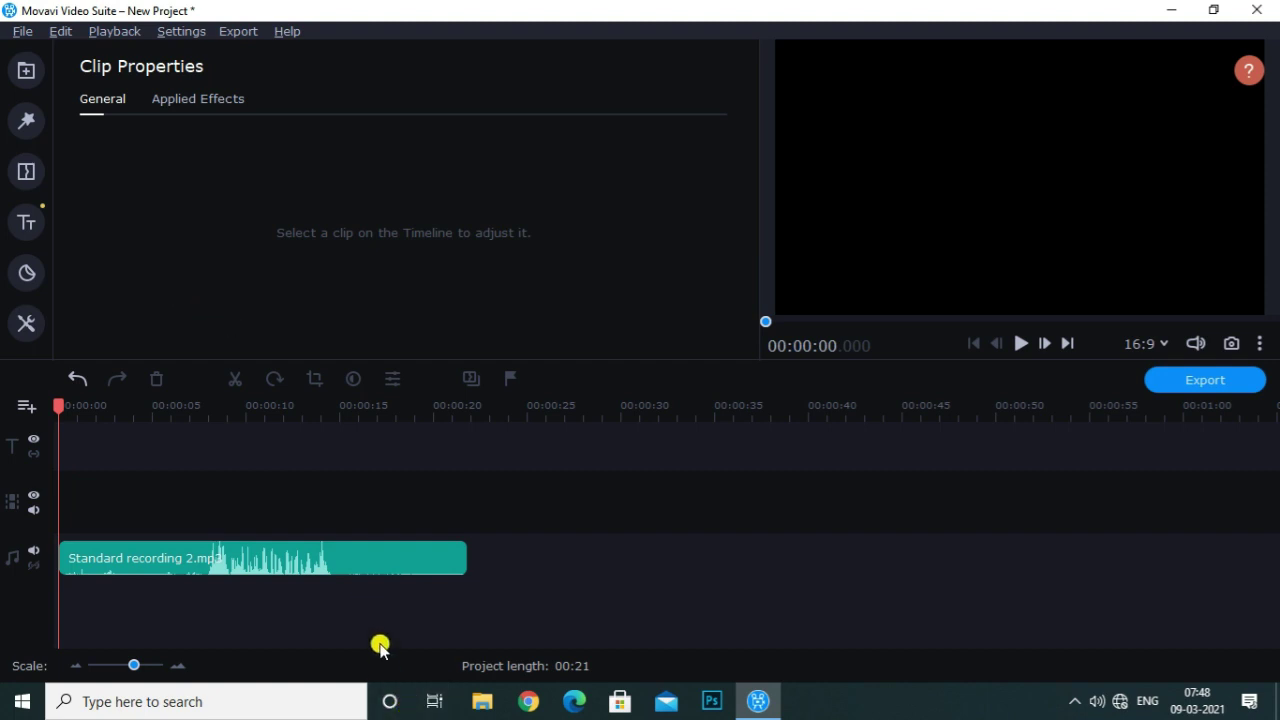
Open the audio Equalizer and select the recording clip on the audio track for adjustment.
left_click(27, 324)
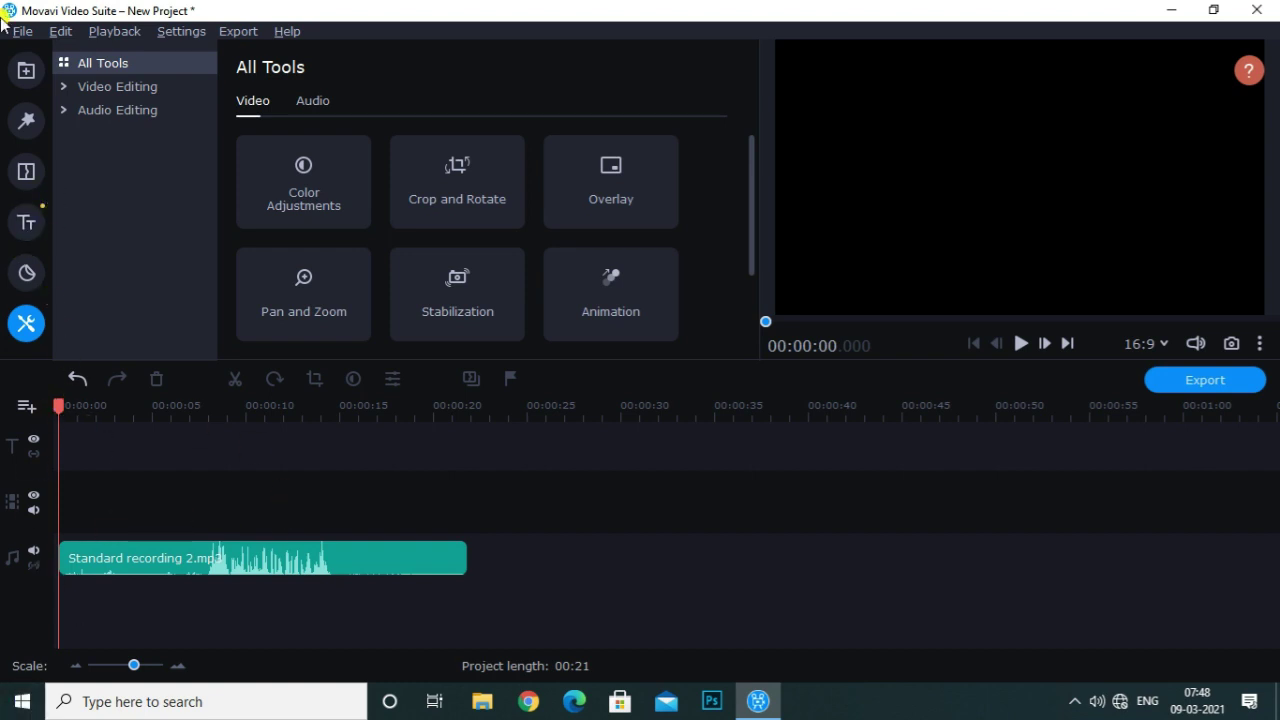
left_click(103, 112)
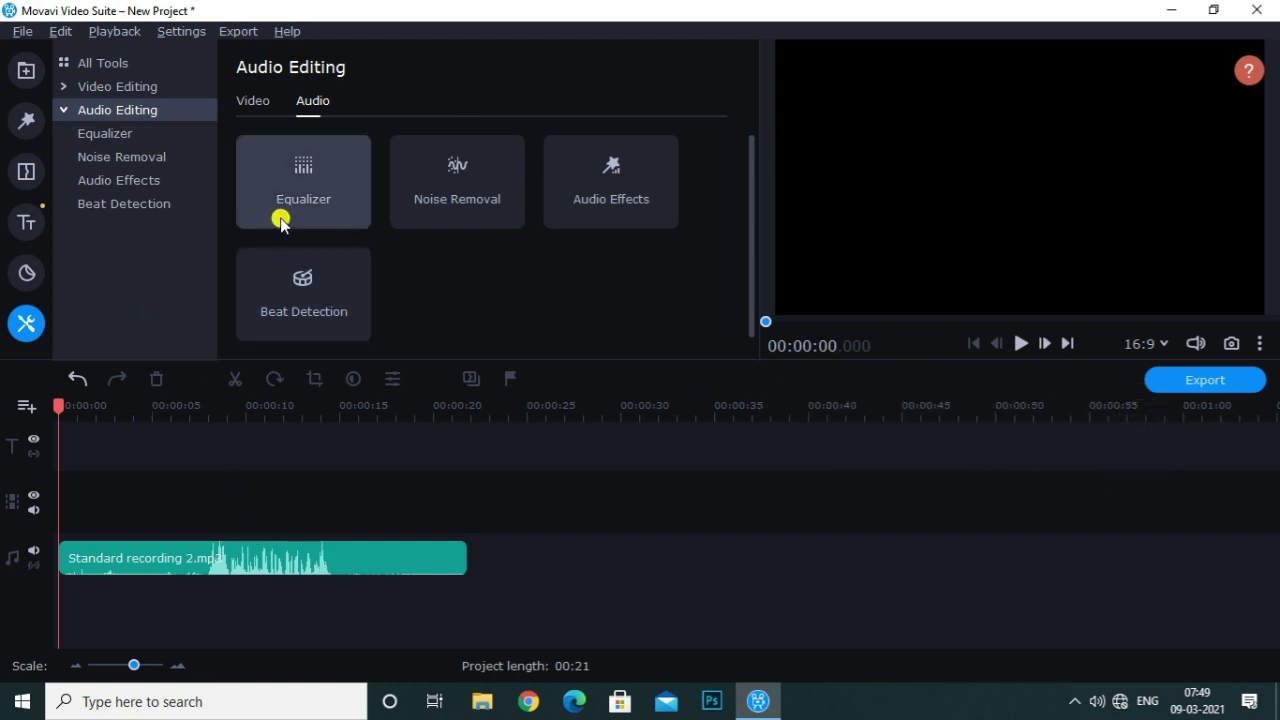
left_click(325, 192)
left_click(245, 565)
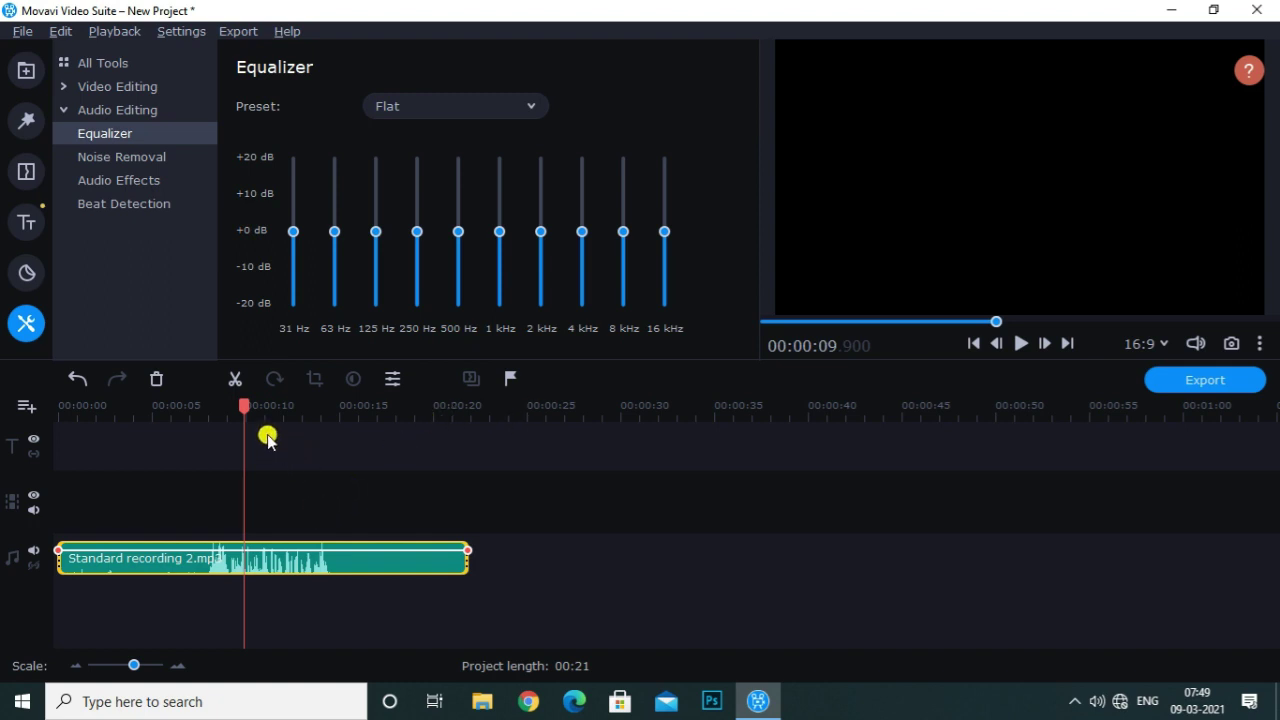
left_click_drag(245, 410, 85, 449)
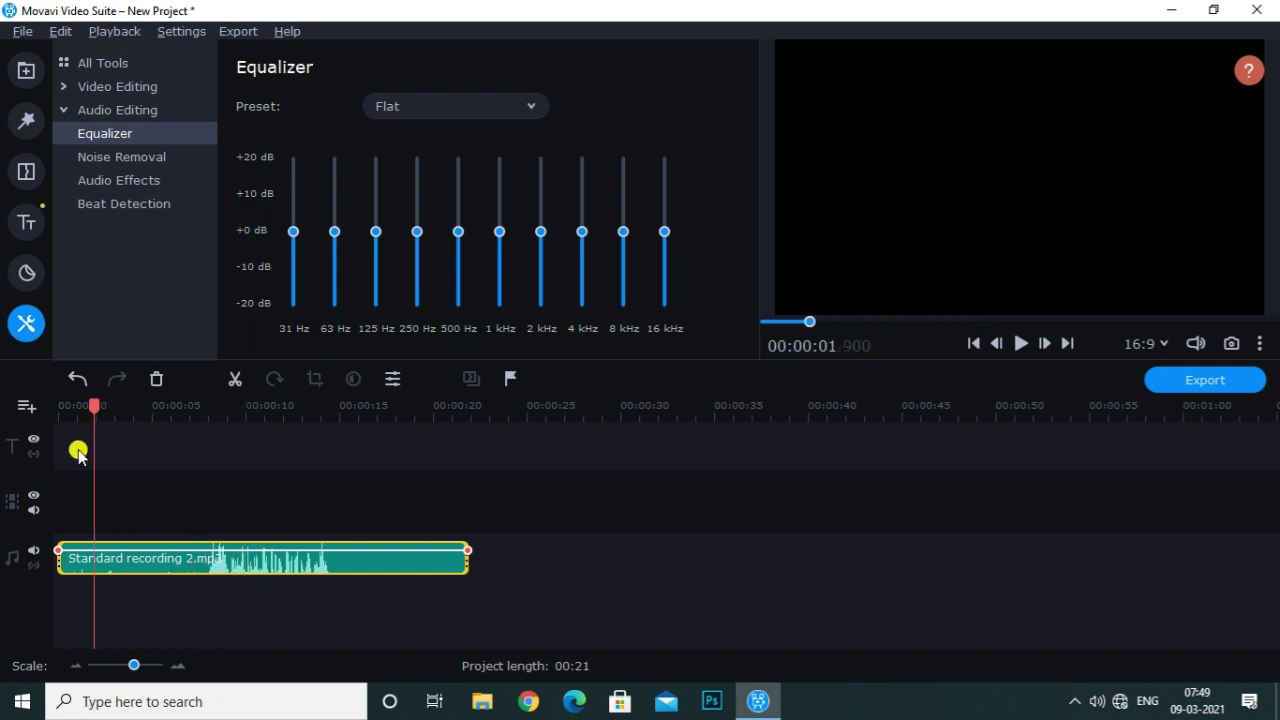
left_click(152, 560)
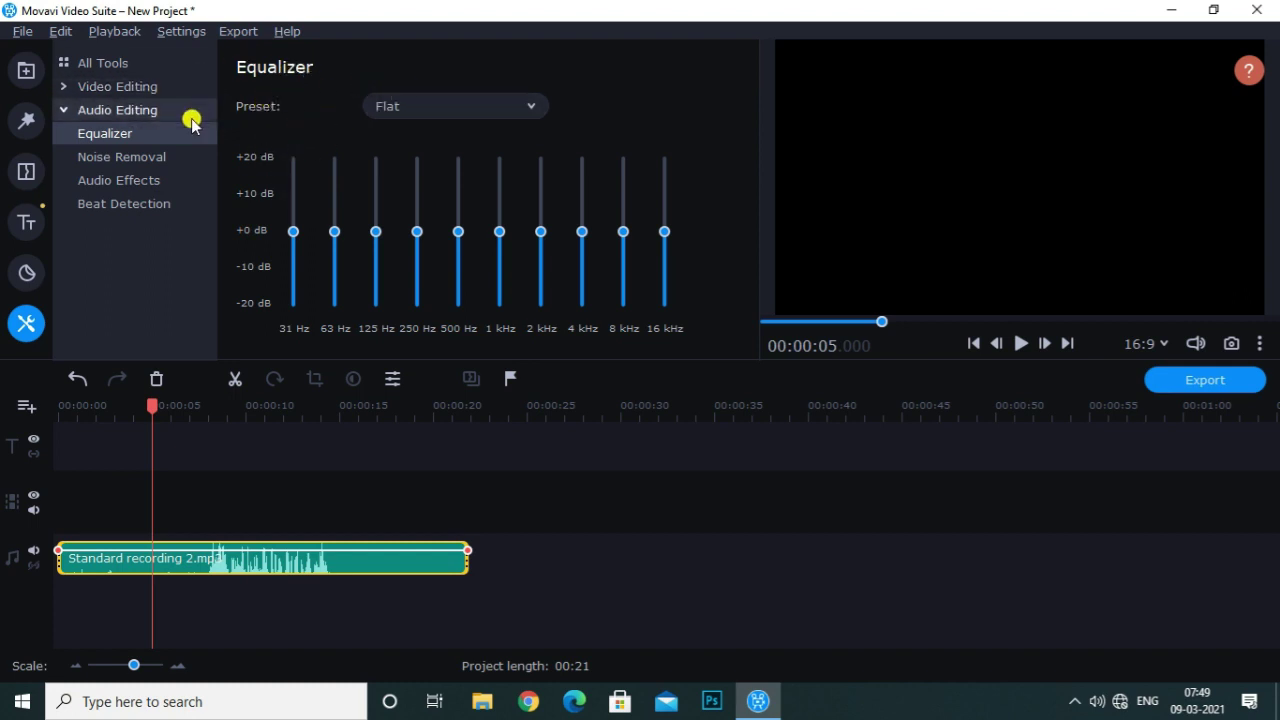
Browse the equalizer presets, apply My preset 102 to the recording, and play it back from the start.
left_click(464, 104)
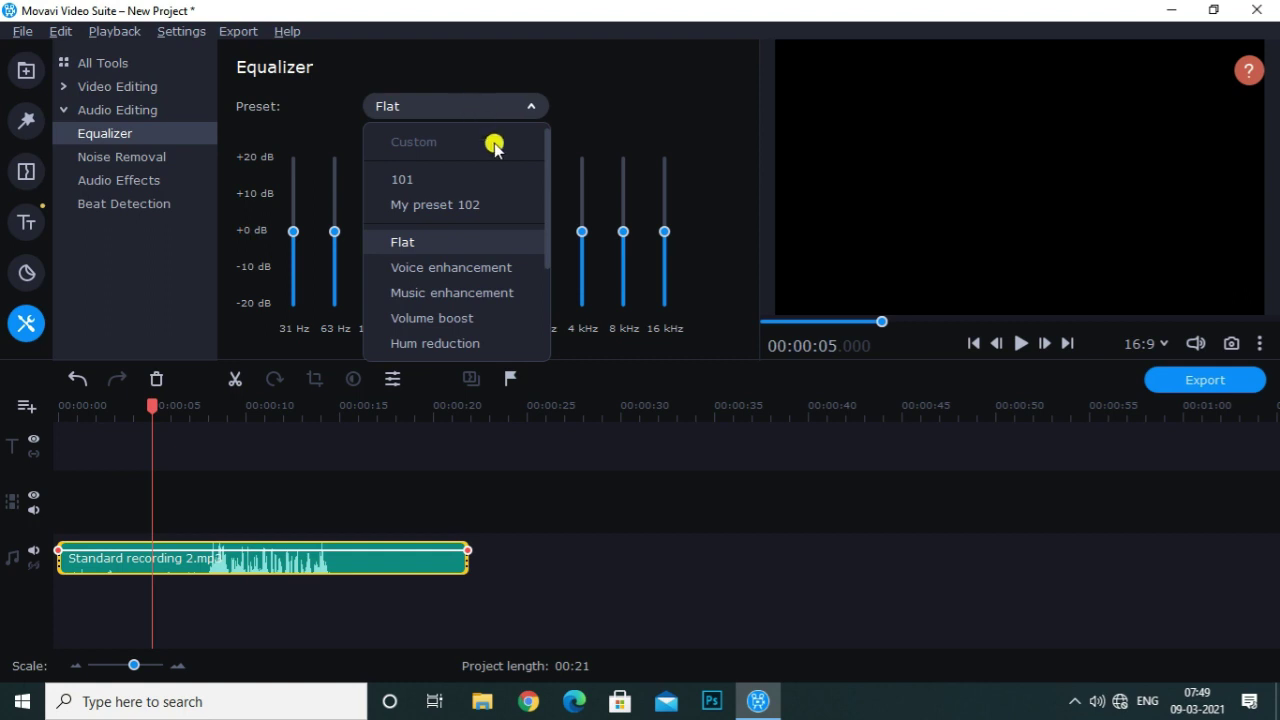
scroll(480, 200, "down", 3)
scroll(475, 235, "up", 3)
scroll(477, 243, "down", 3)
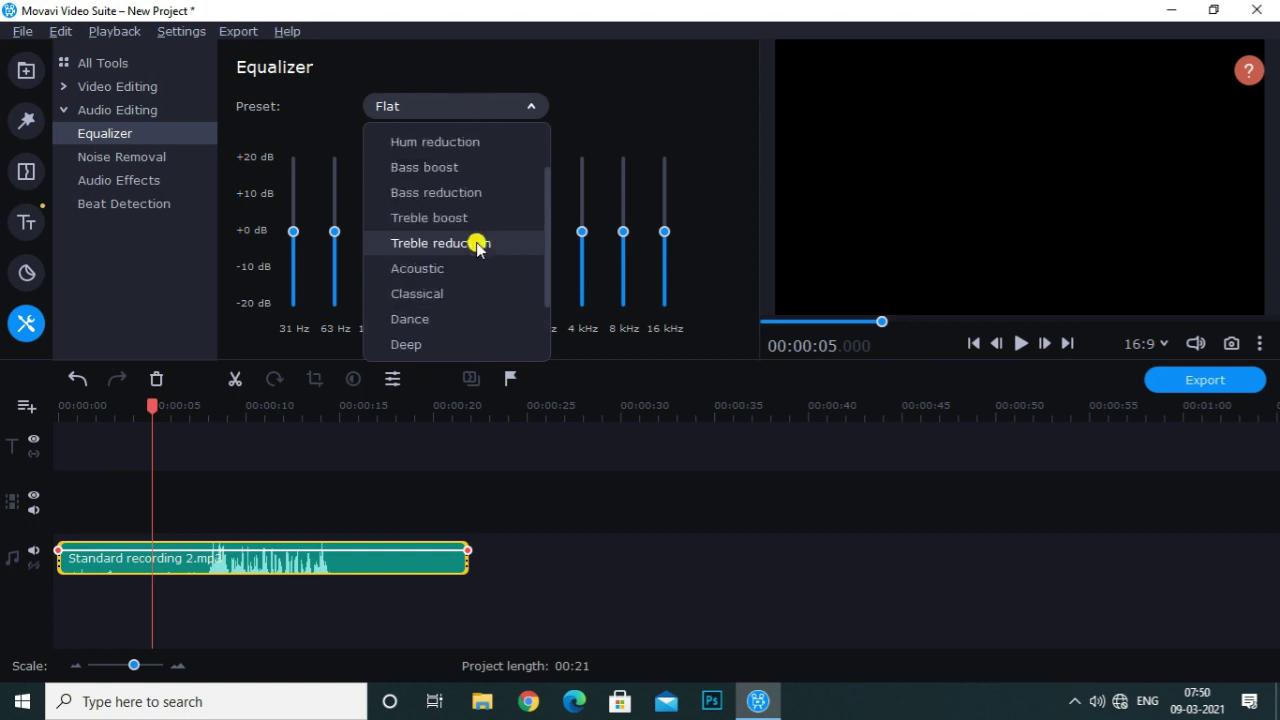
scroll(492, 218, "down", 1)
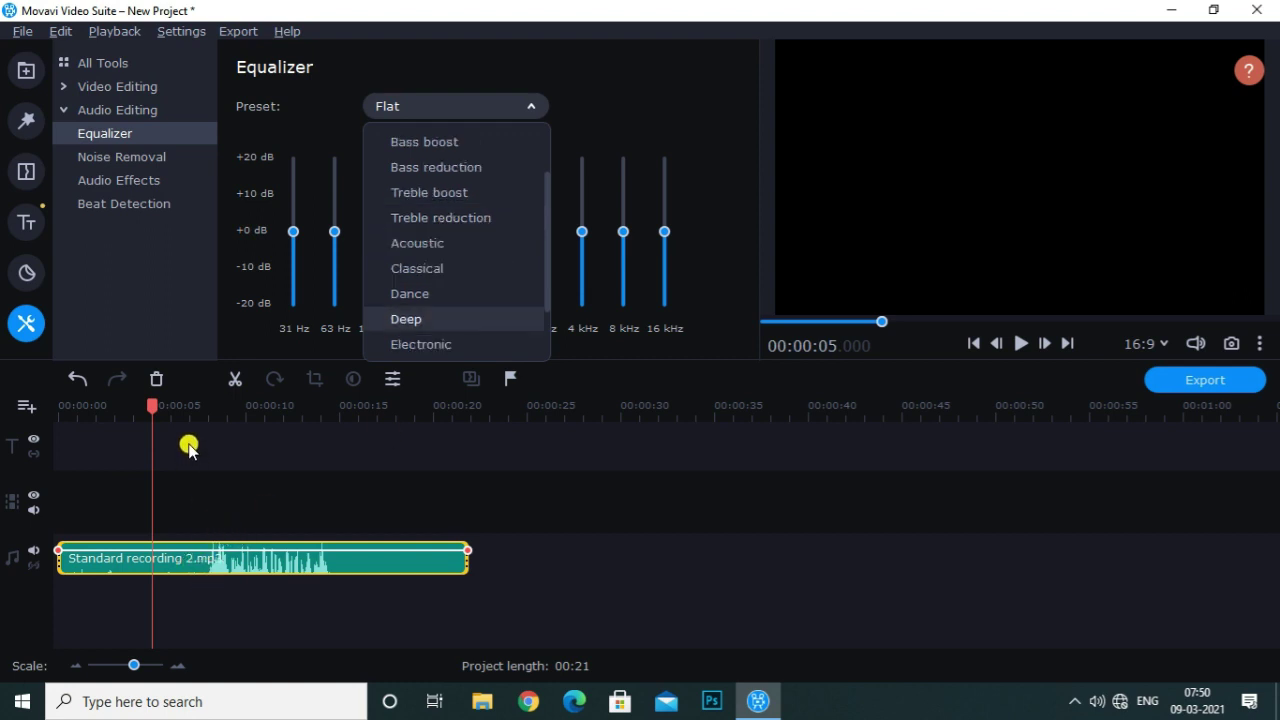
scroll(394, 334, "down", 3)
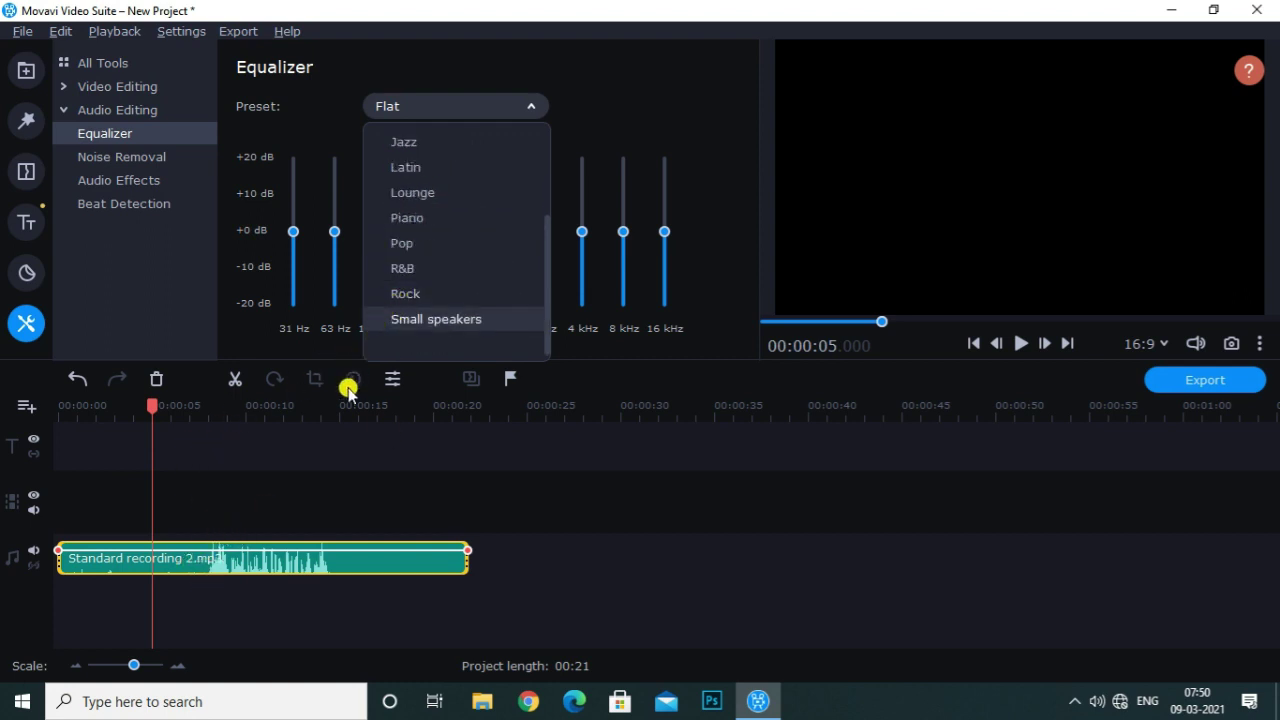
scroll(493, 262, "up", 5)
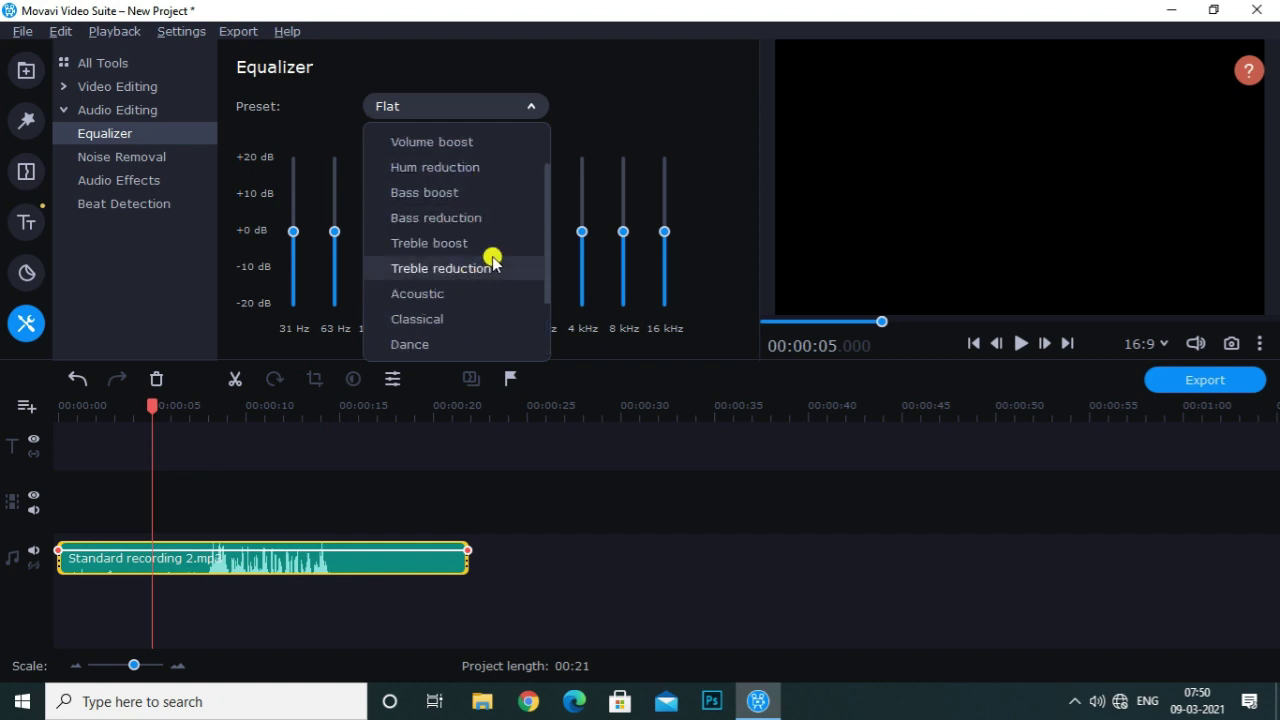
scroll(493, 262, "up", 2)
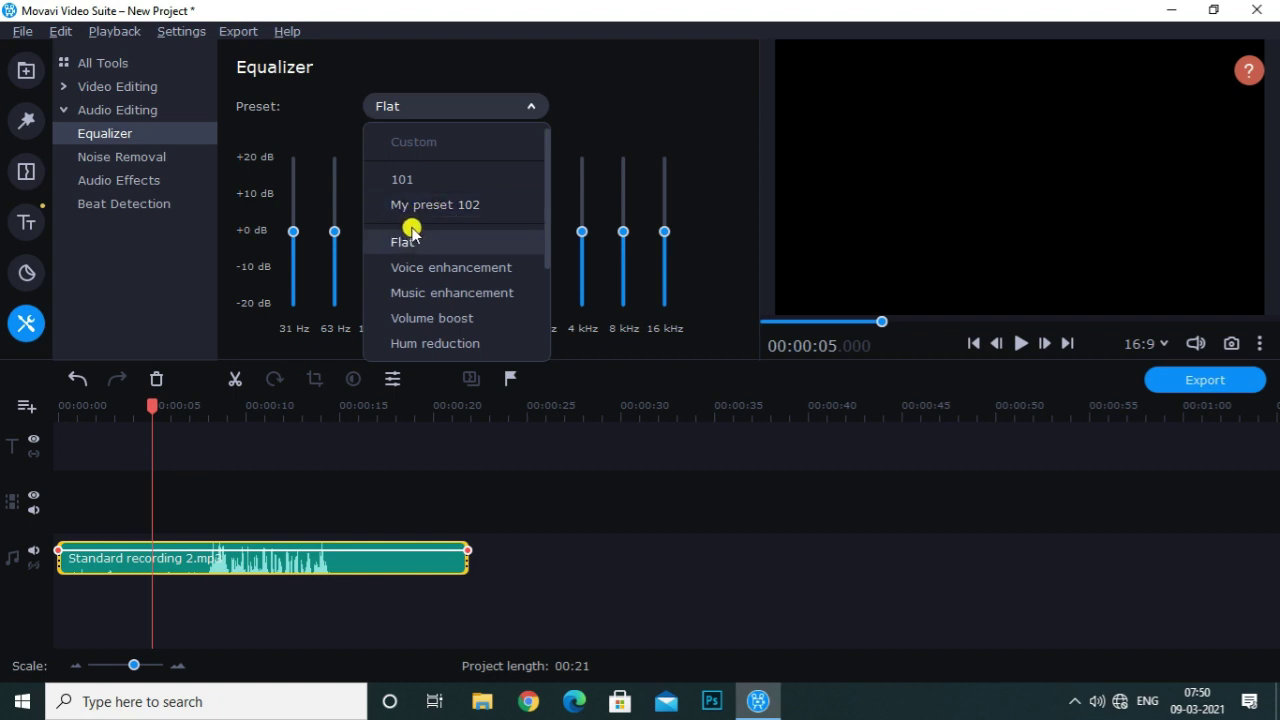
left_click(471, 215)
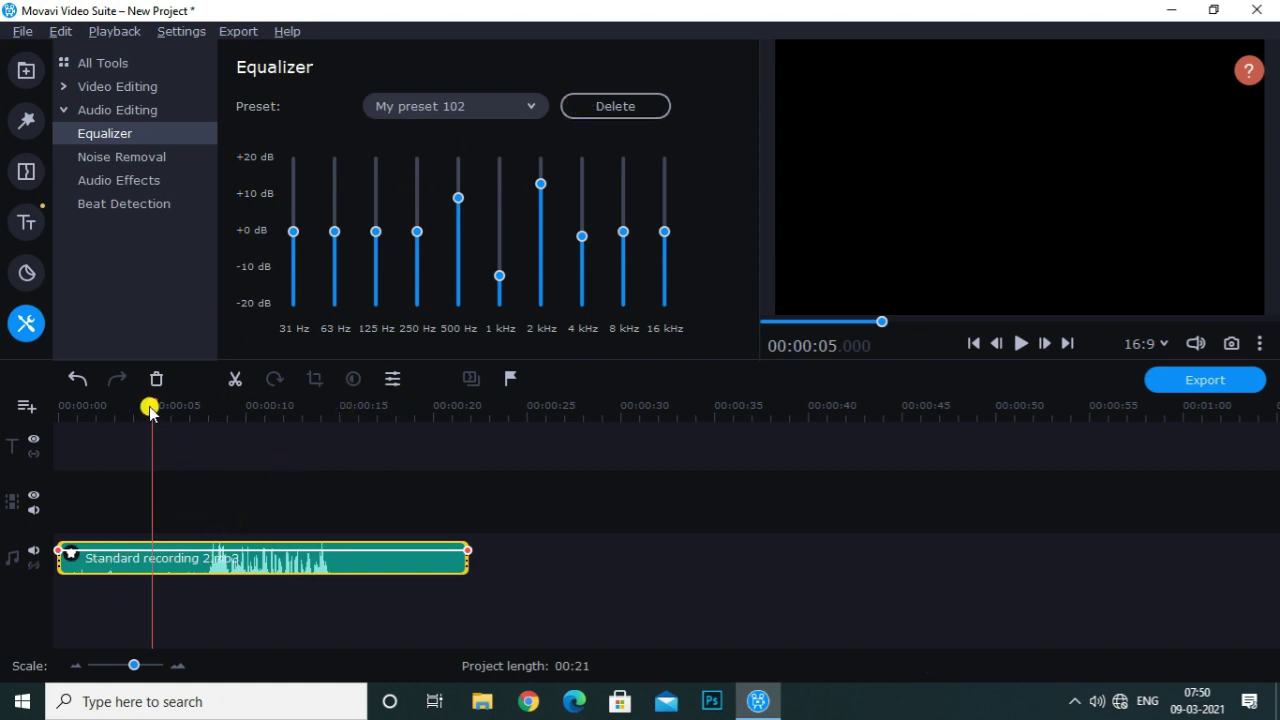
left_click_drag(150, 410, 66, 503)
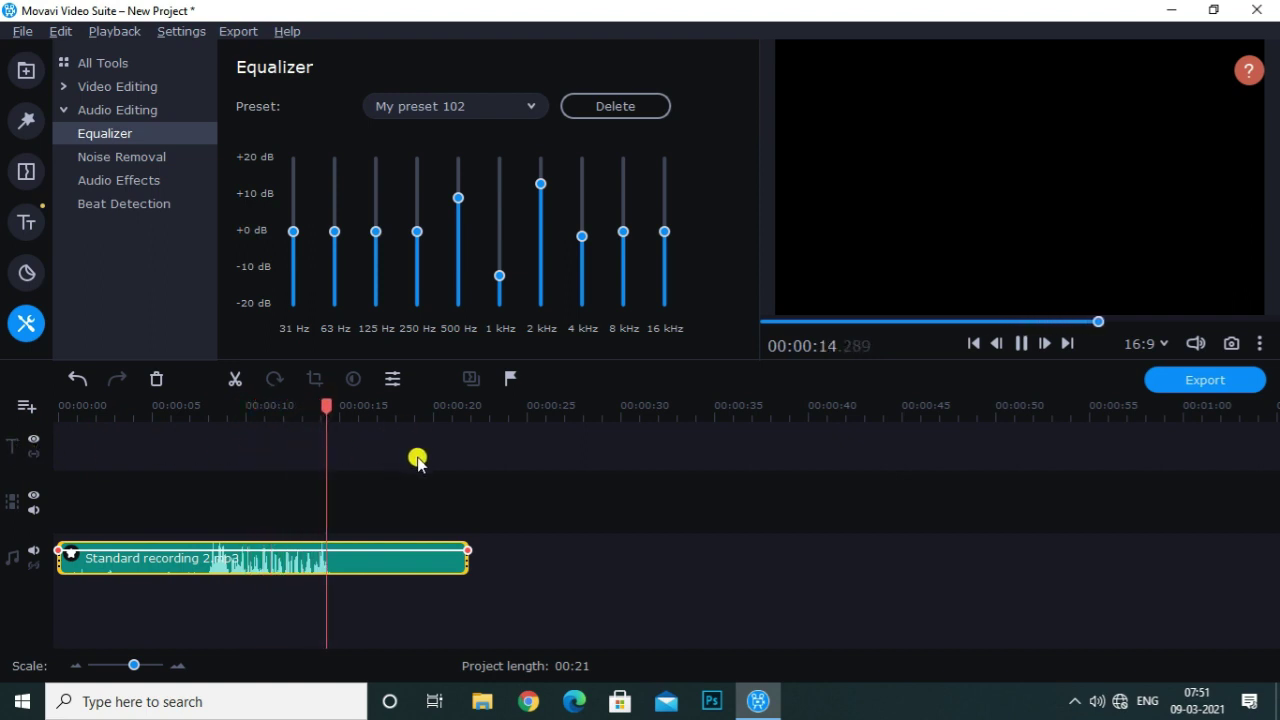
key("space")
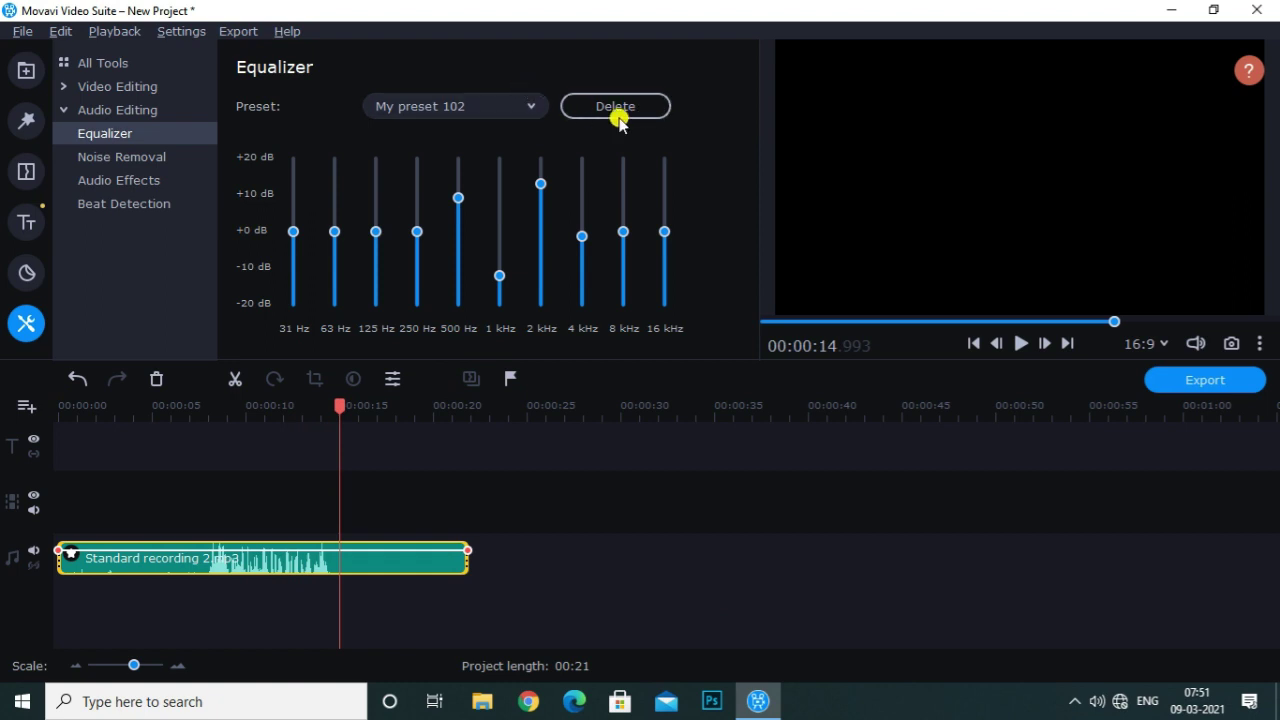
Delete the saved equalizer preset My preset 102 and apply preset 101 to the recording.
left_click(615, 106)
left_click(508, 108)
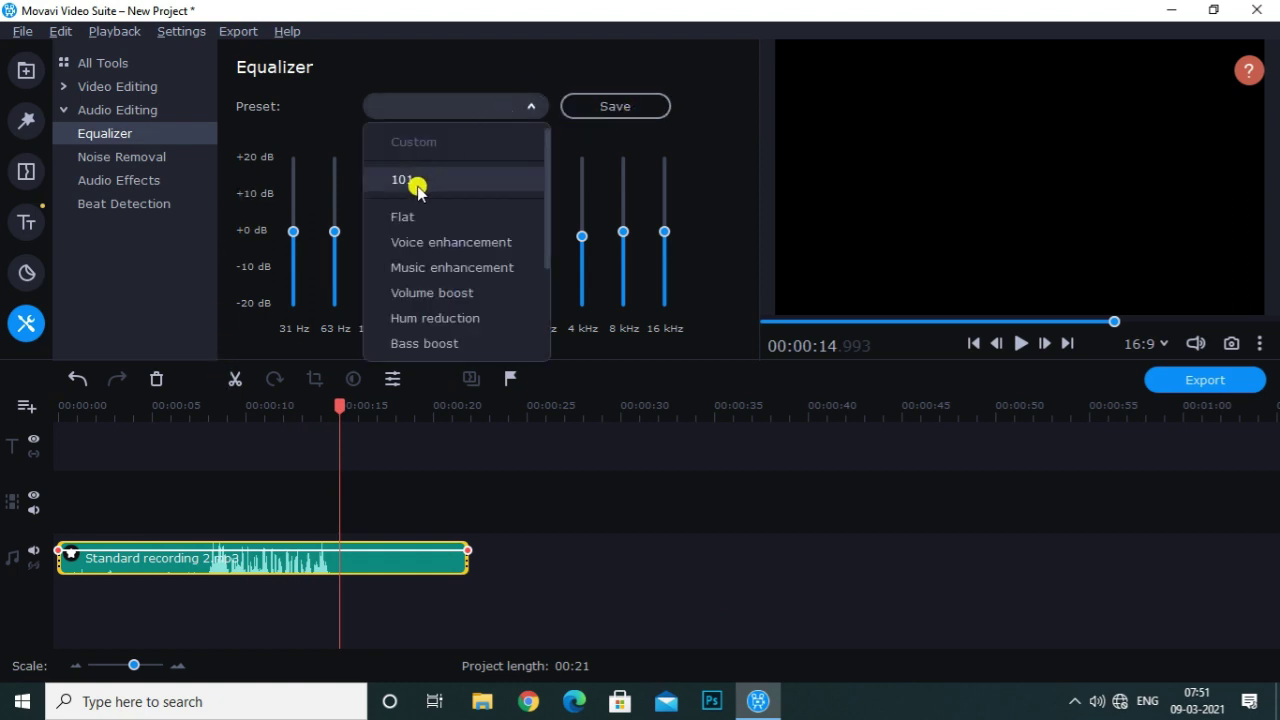
left_click(478, 168)
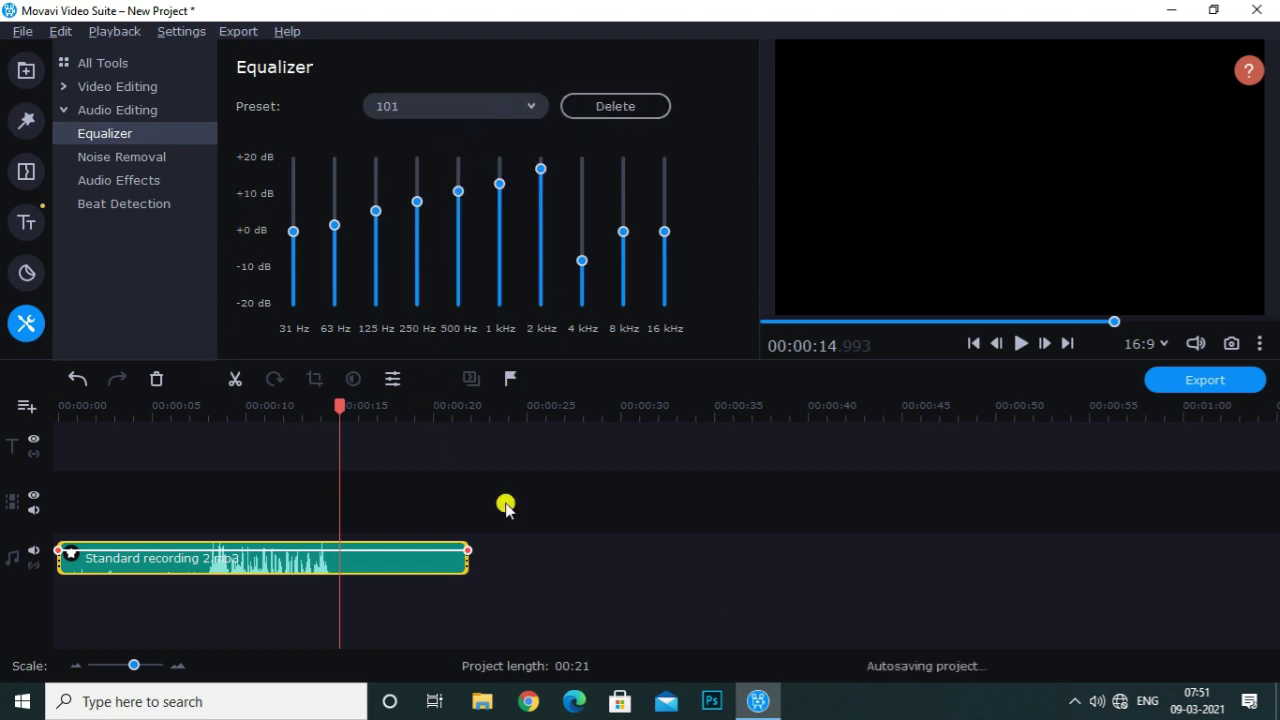
Undo the equalizer changes and the placement of the recording on the audio track.
key("ctrl+z")
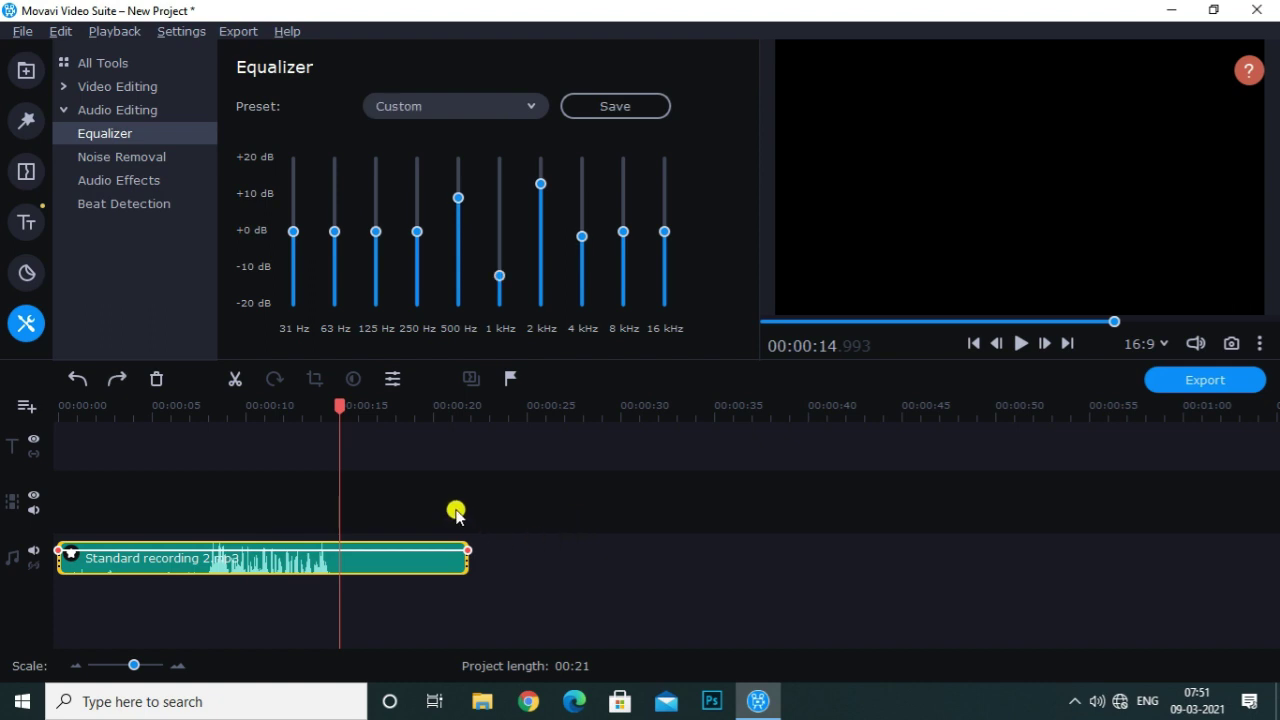
key("ctrl+z")
key("ctrl+z")
key("ctrl+z")
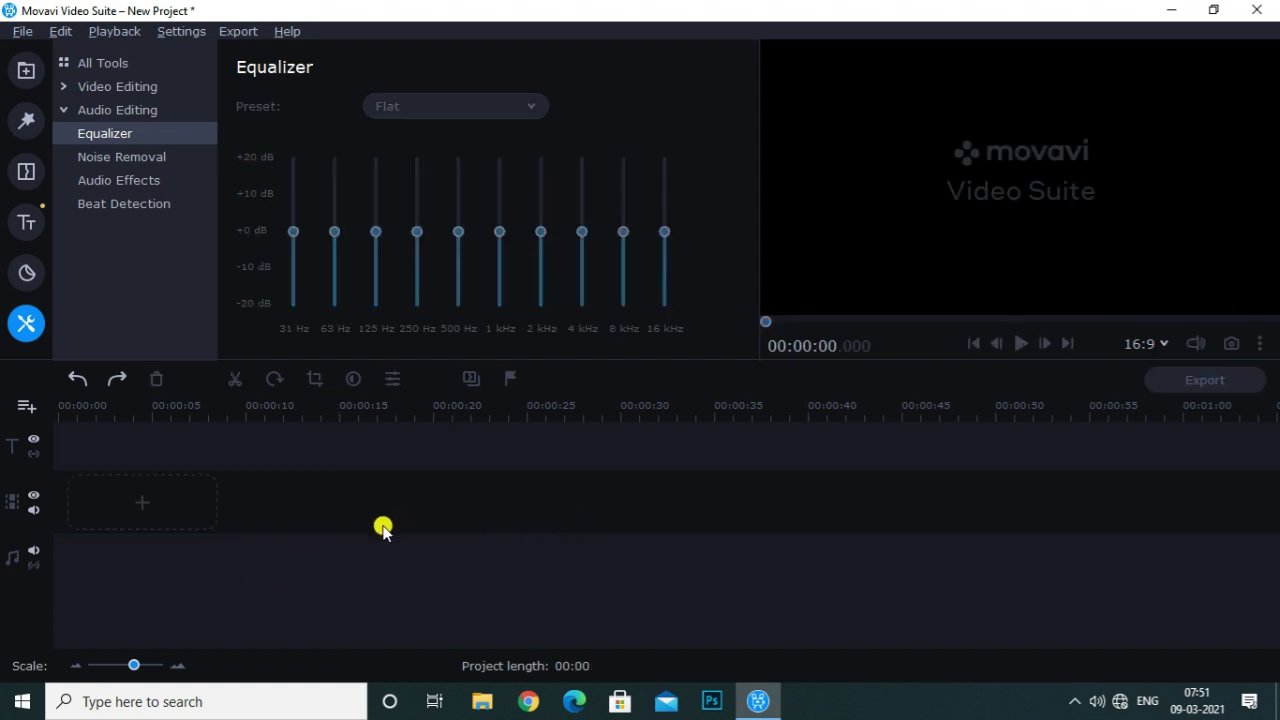
Clear the audio track and place Standard recording 2.mp3 from the media bin at its start again.
left_click(293, 562)
key("Delete")
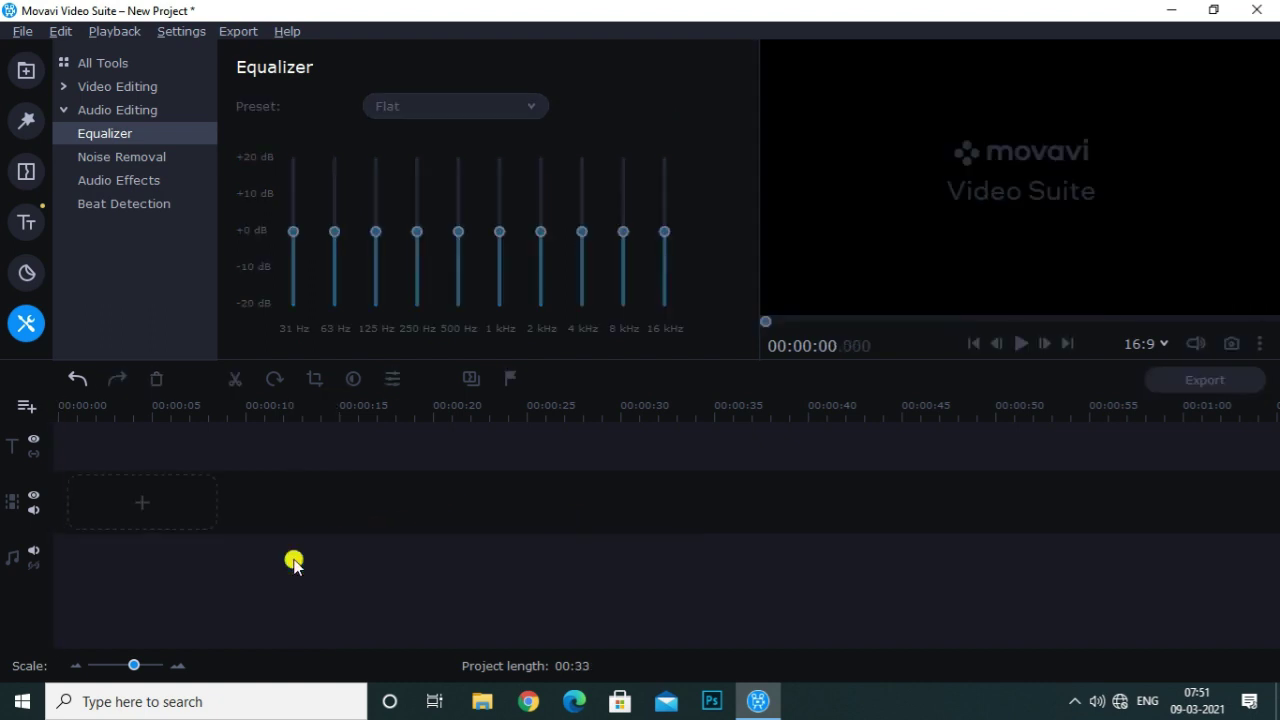
left_click(24, 86)
left_click_drag(286, 129, 43, 552)
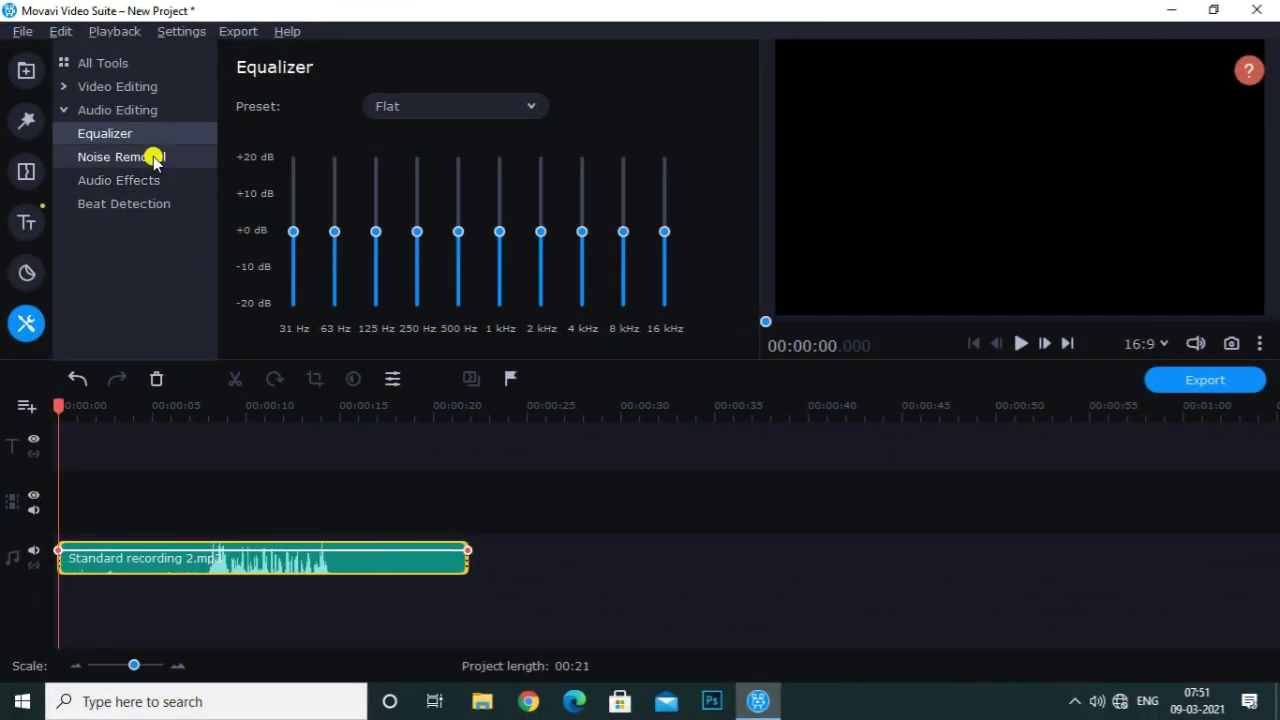
Apply Noise Removal to the recording with noise suppression at 97% and play the result.
left_click(166, 158)
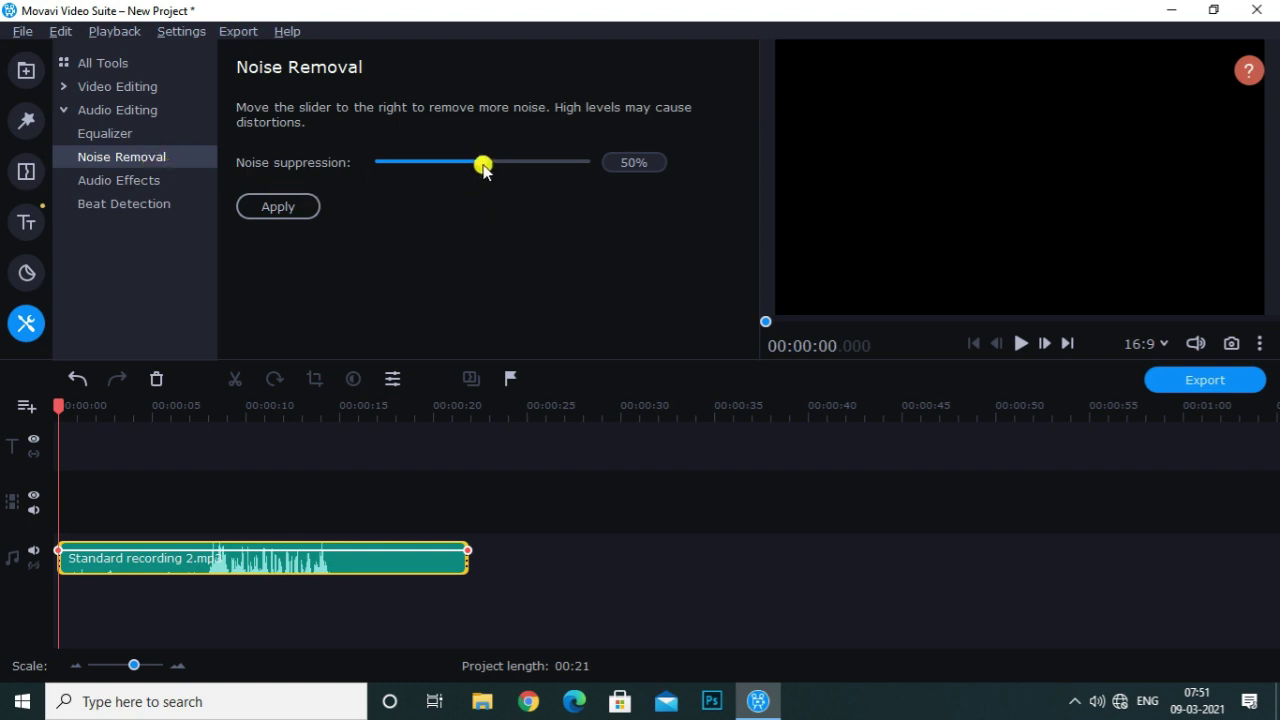
left_click_drag(483, 165, 583, 199)
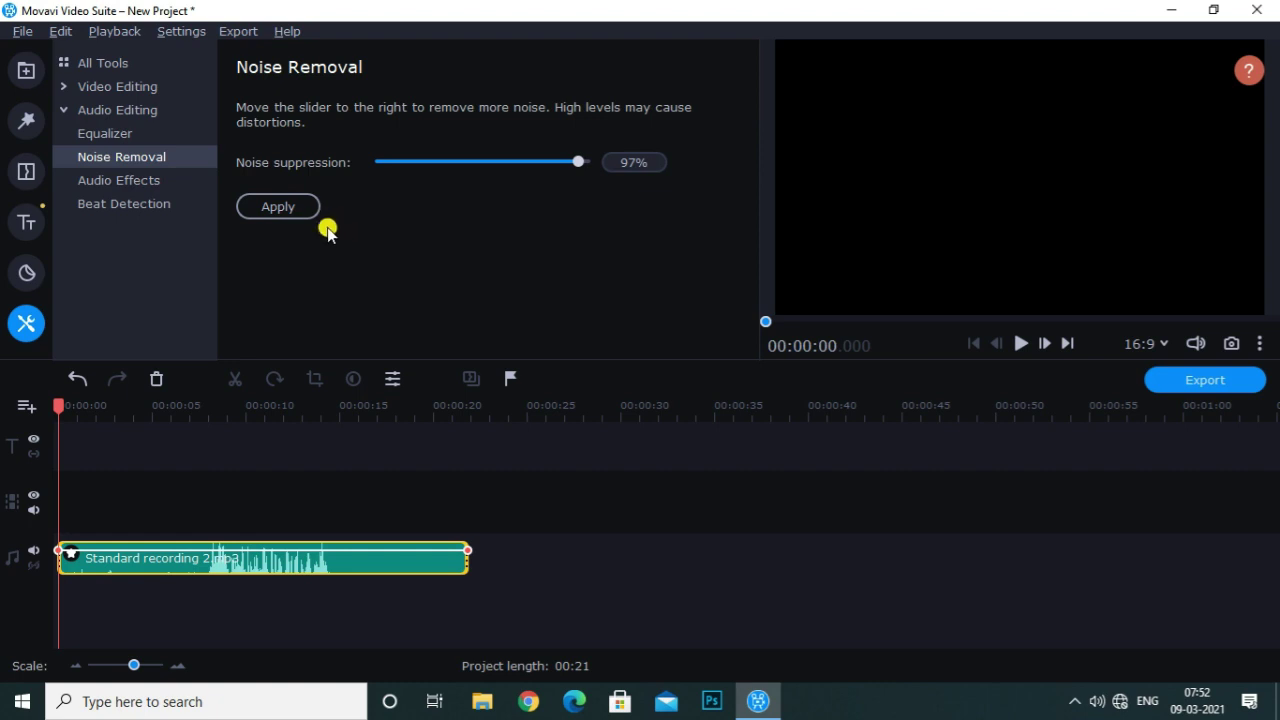
left_click(299, 206)
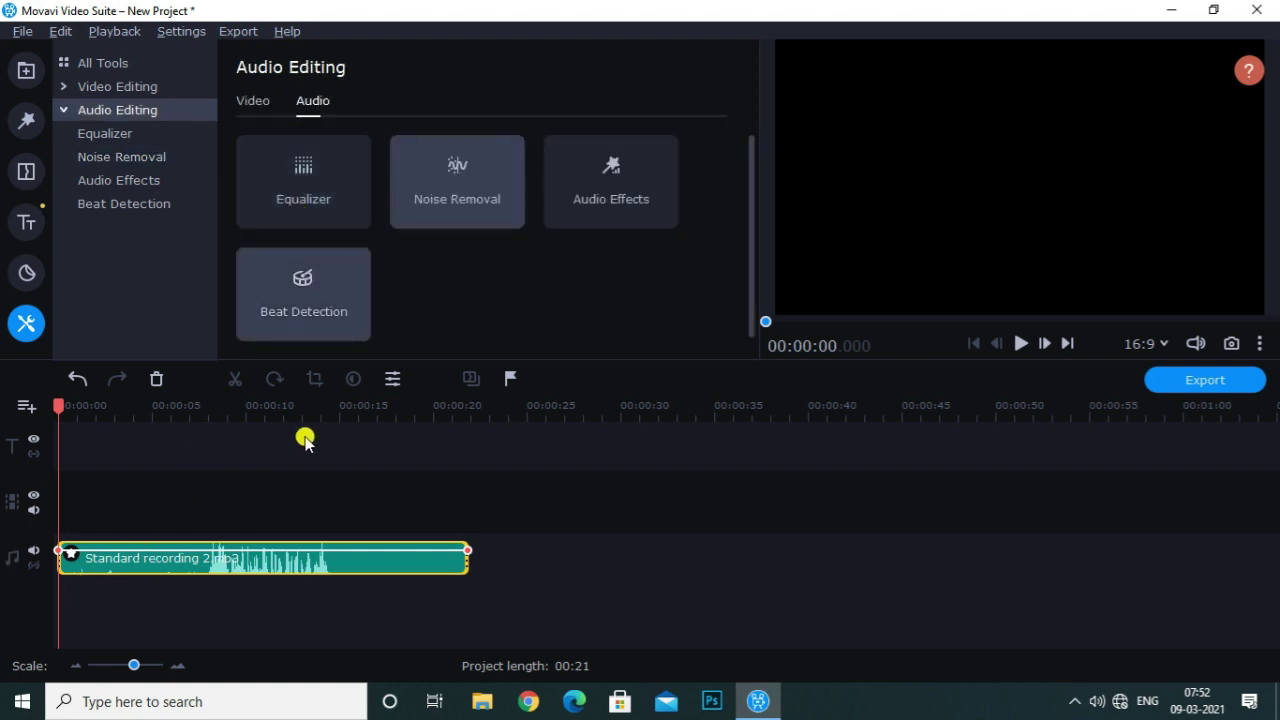
key("space")
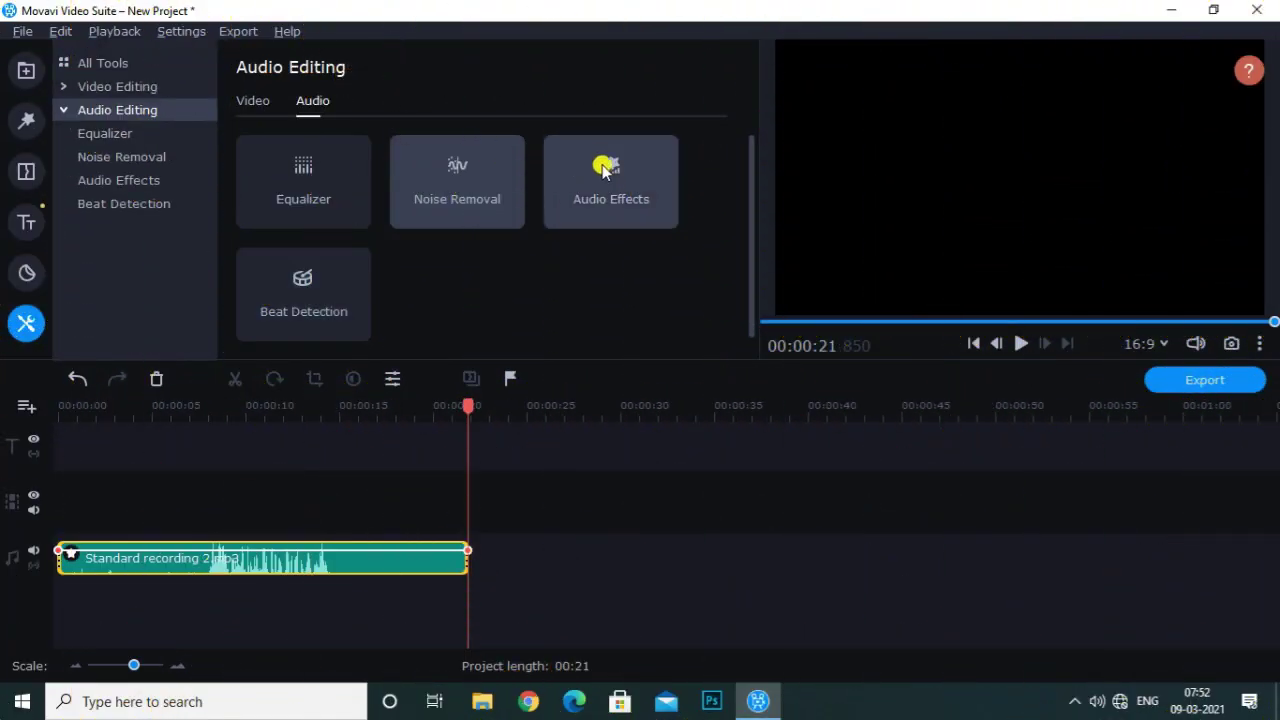
Open Audio Effects for the recording and examine the list of available effects.
left_click(607, 188)
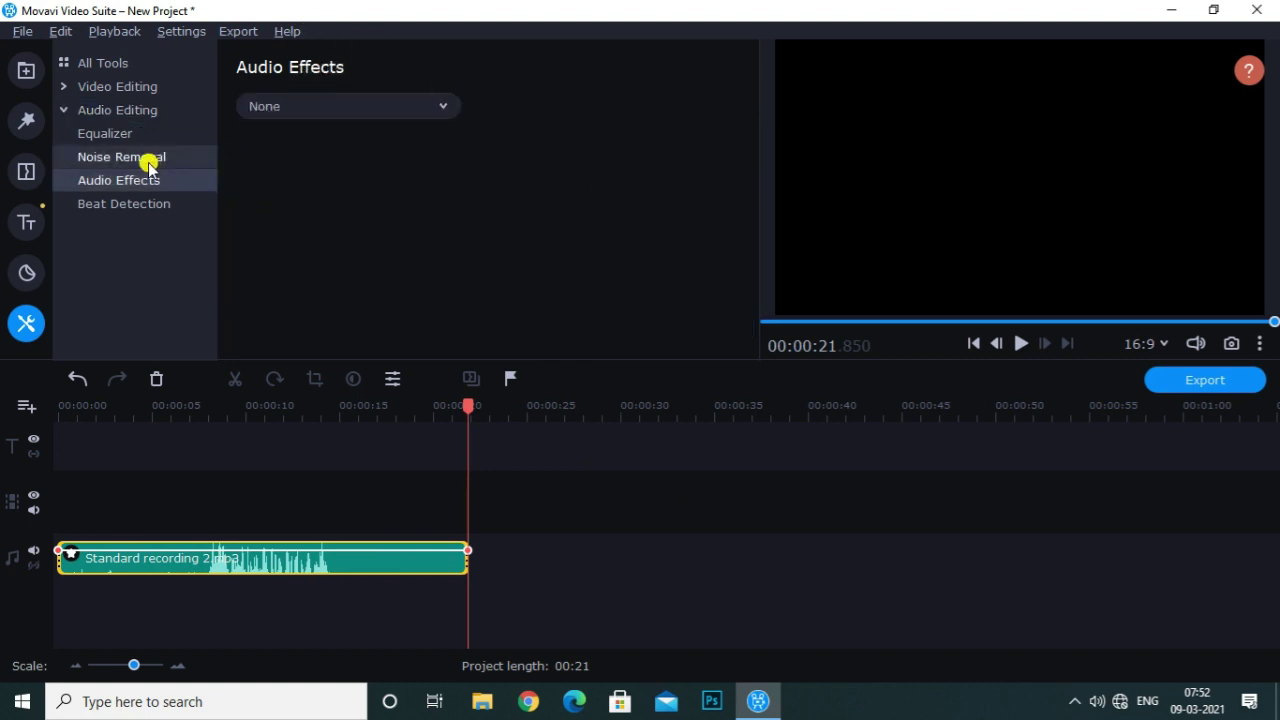
left_click(350, 105)
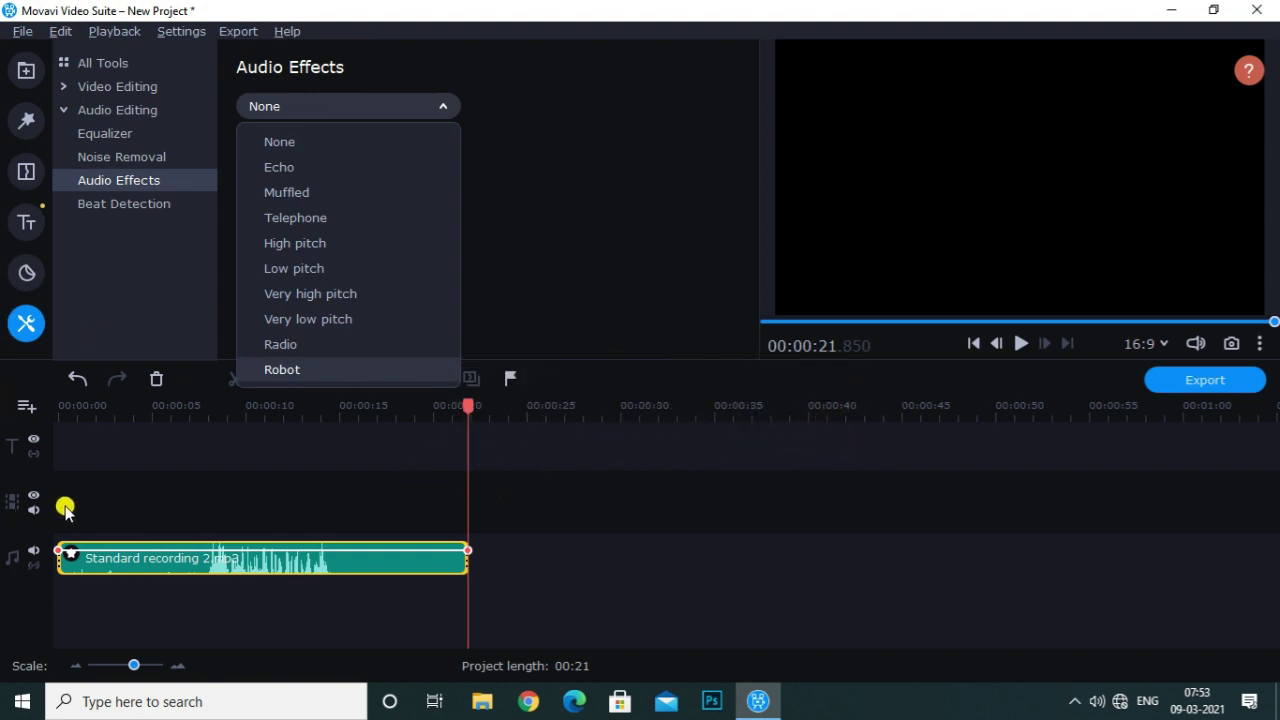
left_click(109, 570)
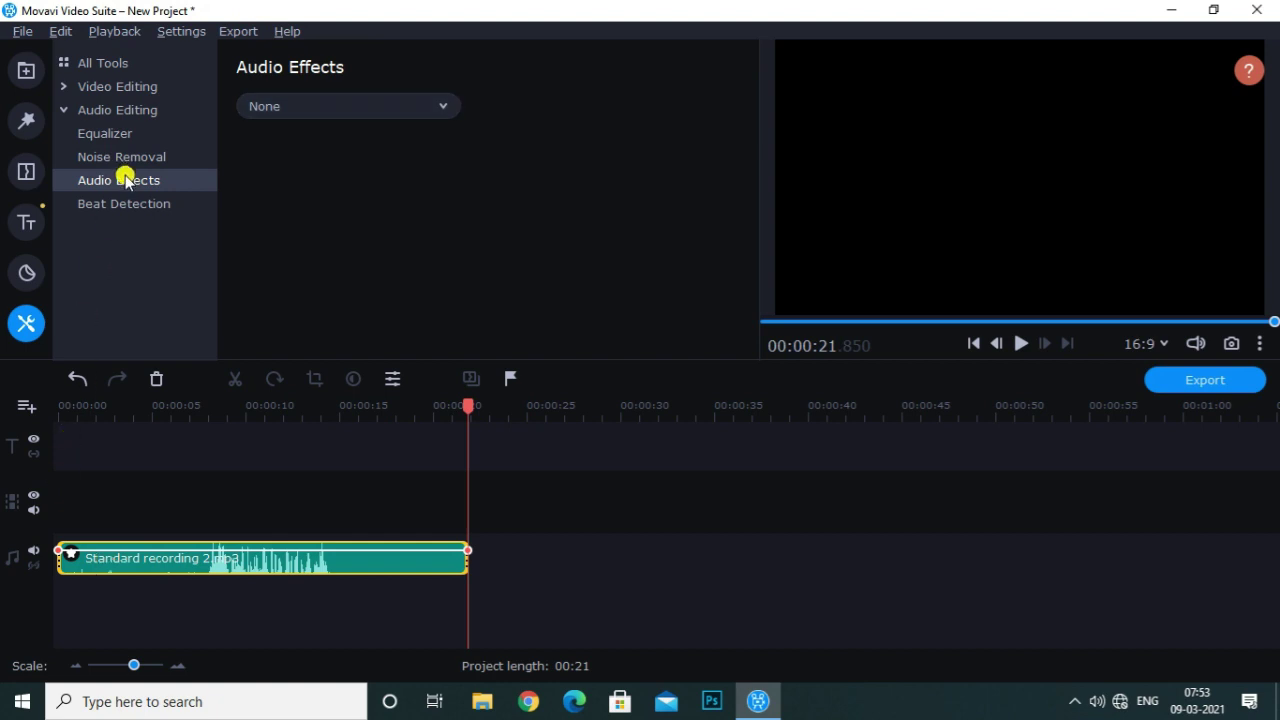
Apply the Robot audio effect to the recording and play the result.
left_click(399, 106)
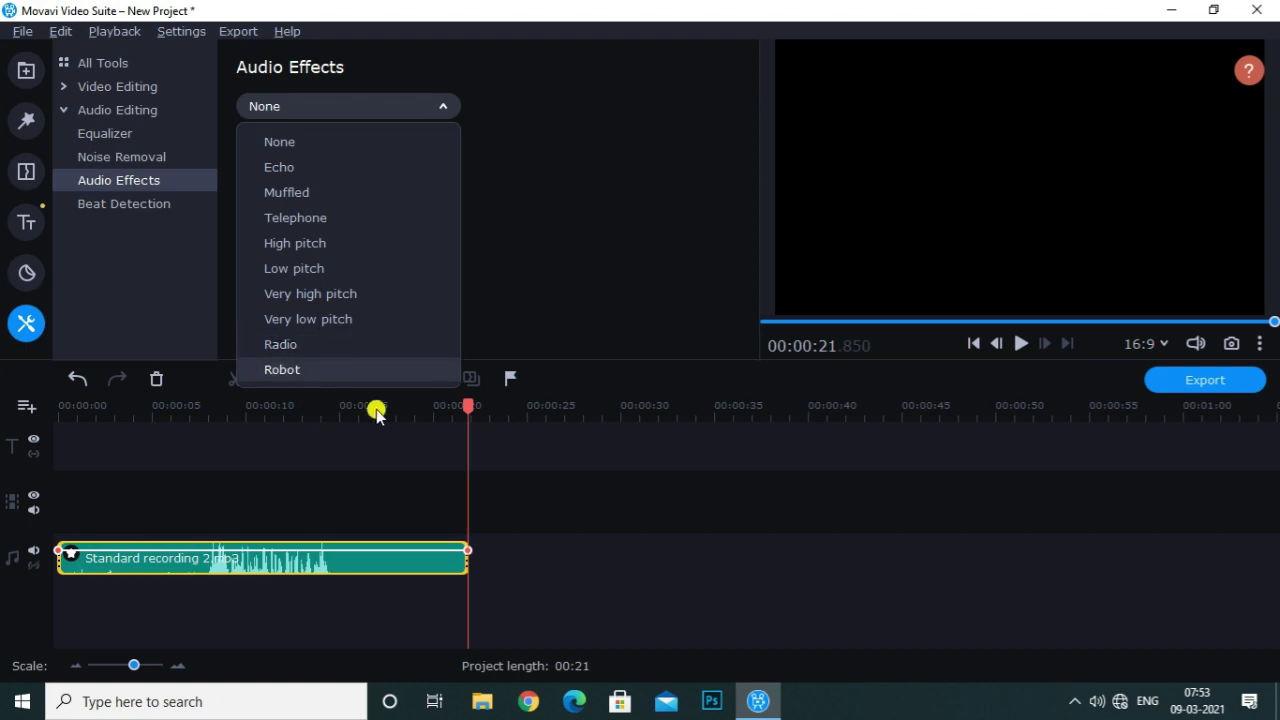
left_click(294, 369)
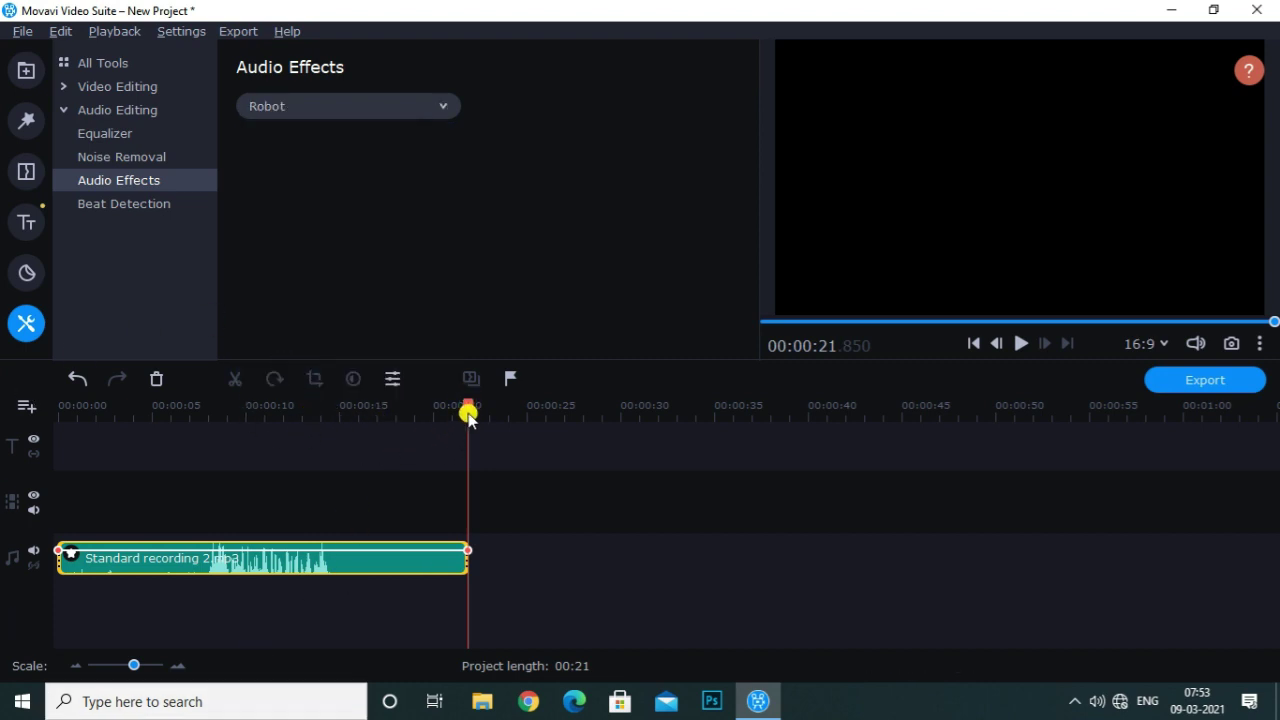
left_click_drag(468, 413, 163, 452)
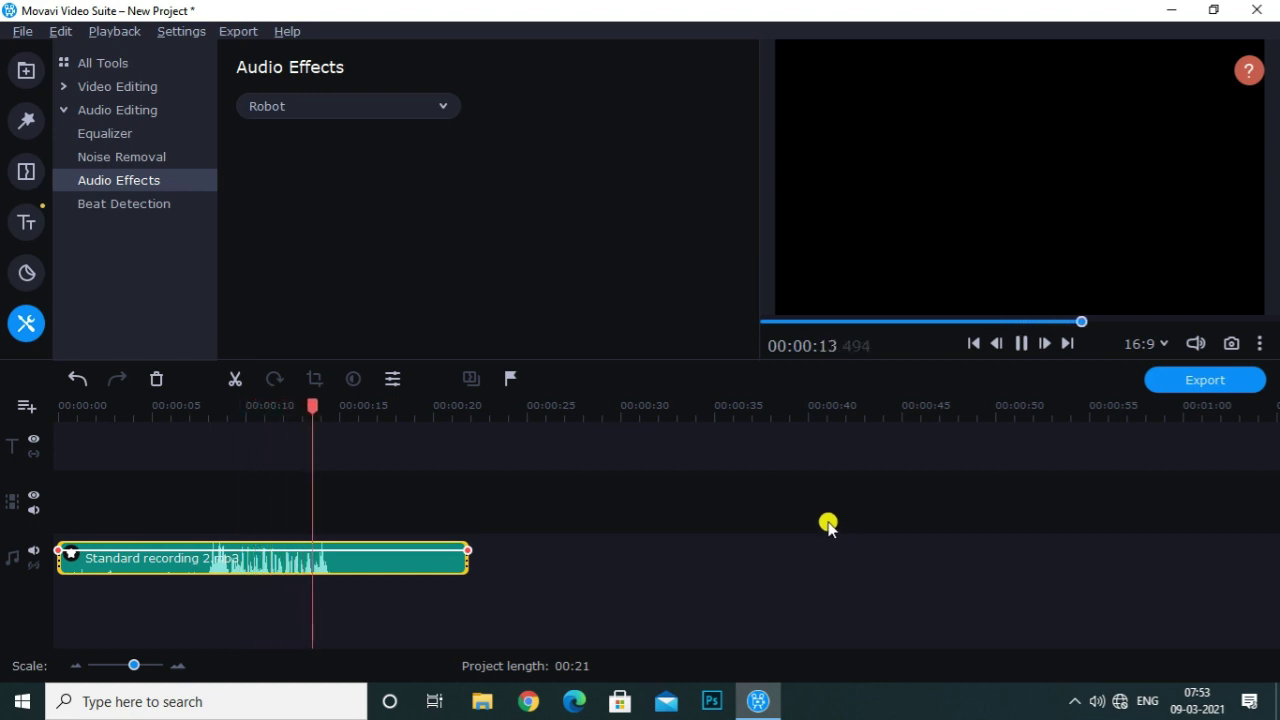
key("space")
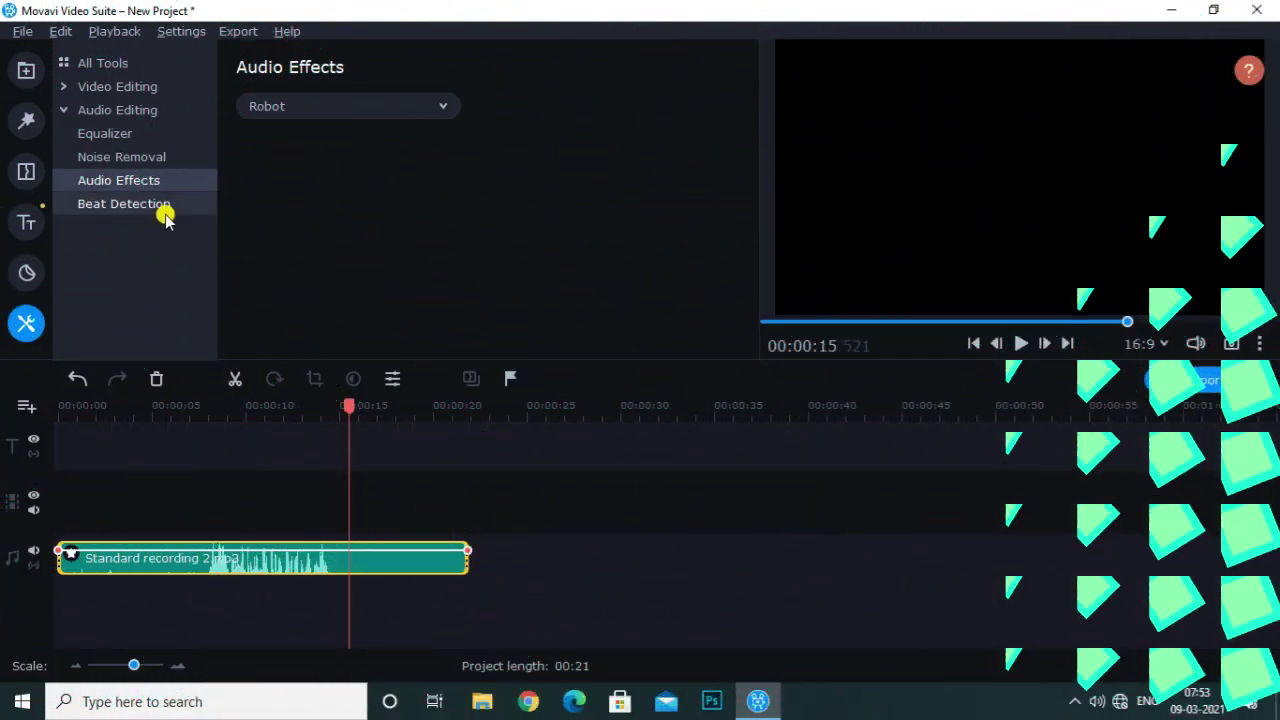
Reset the recording's audio effect to None.
left_click(164, 212)
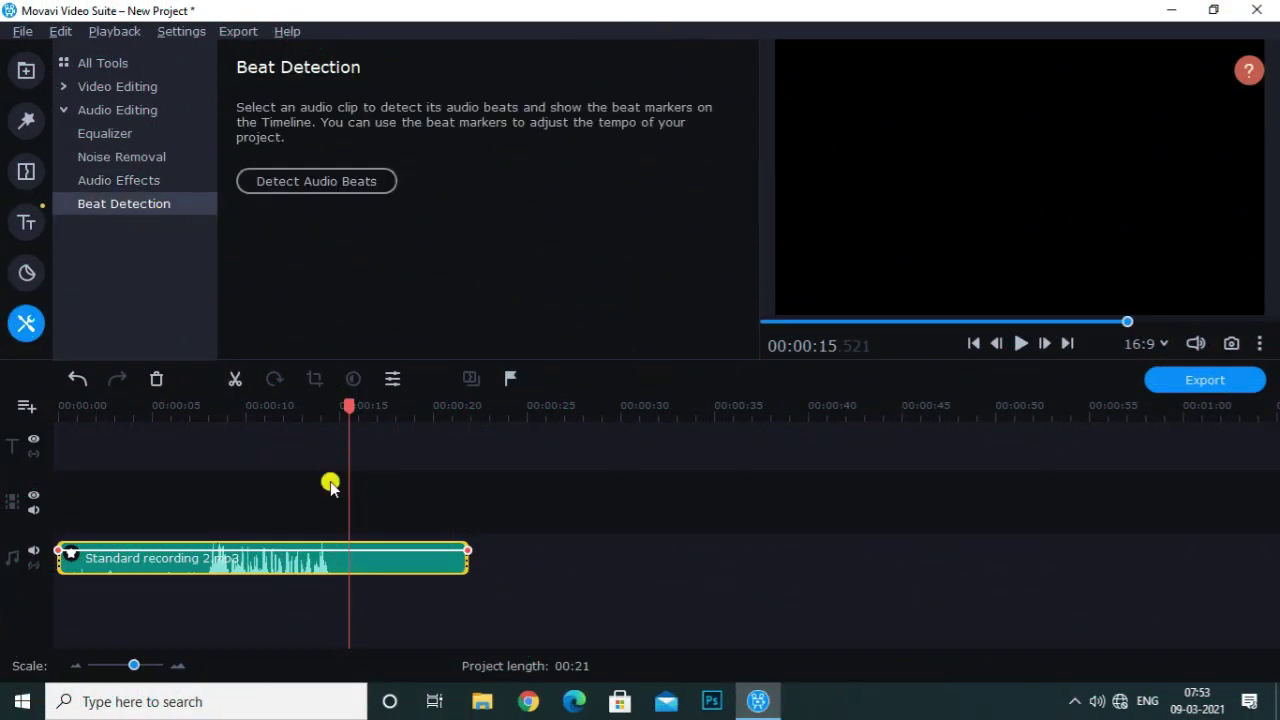
left_click(133, 179)
left_click(343, 105)
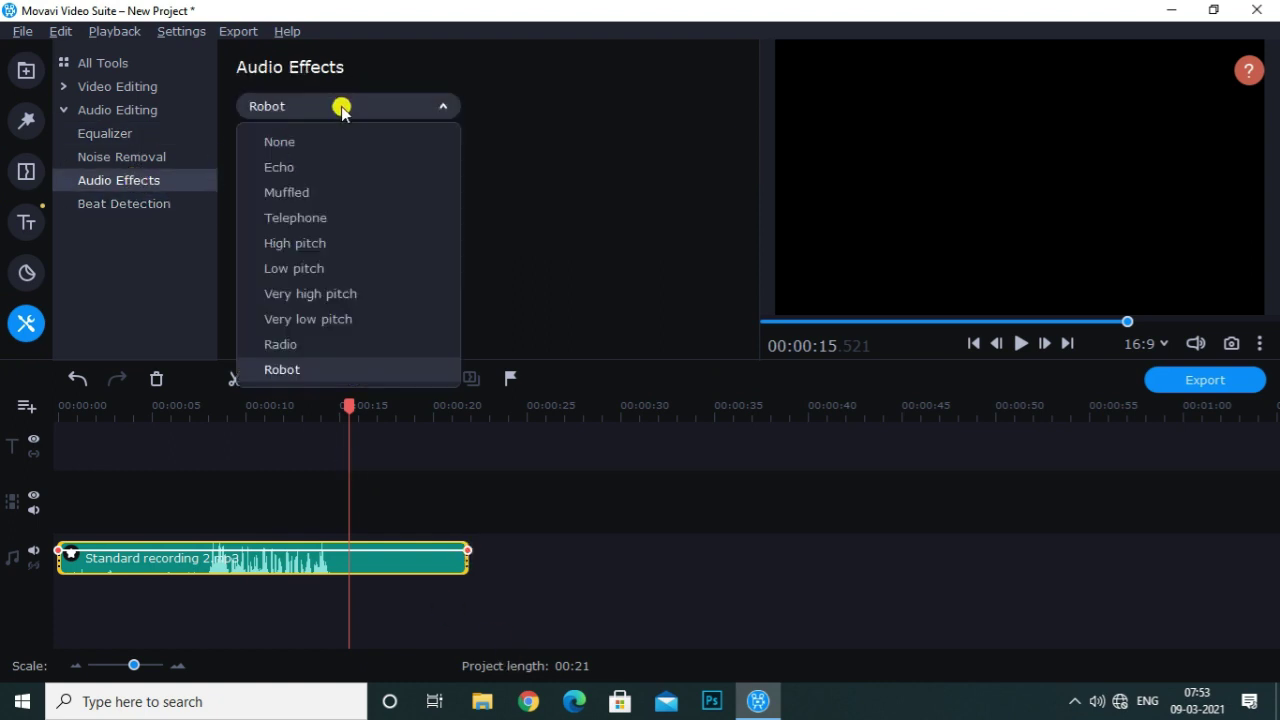
left_click(305, 146)
Run Beat Detection on the Standard recording 2.mp3 clip on the audio track.
left_click(157, 206)
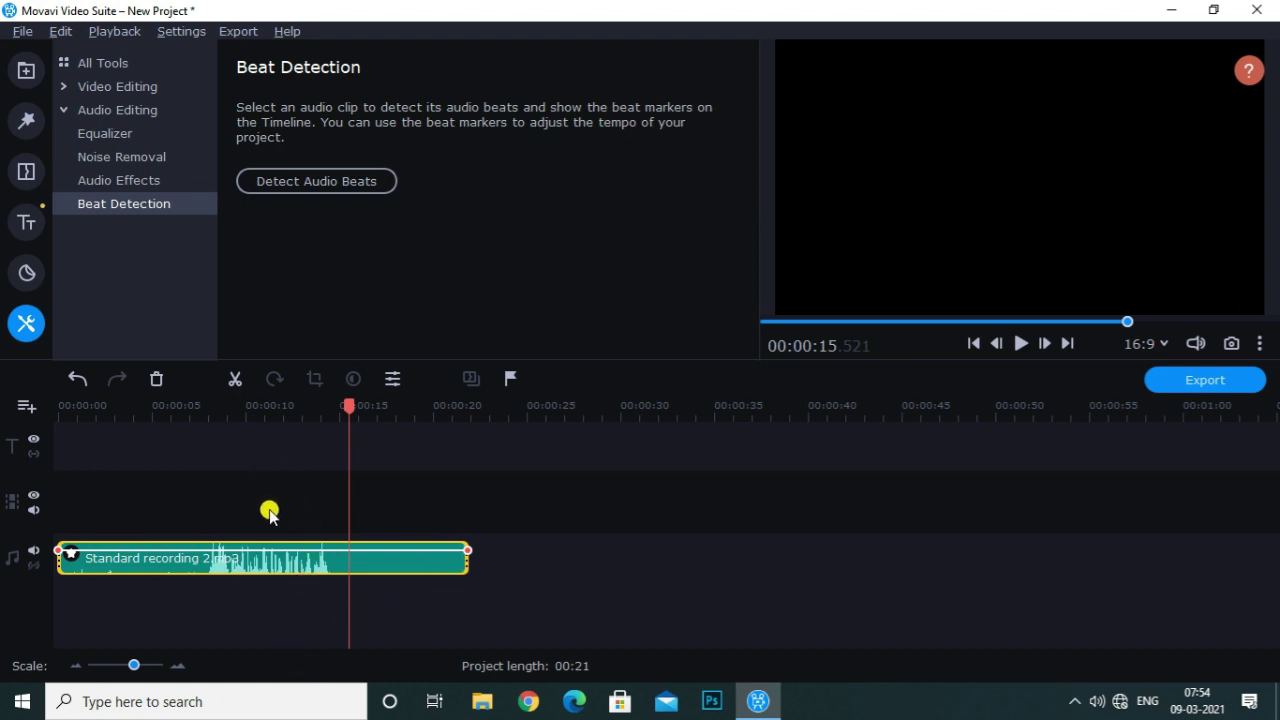
left_click(191, 555)
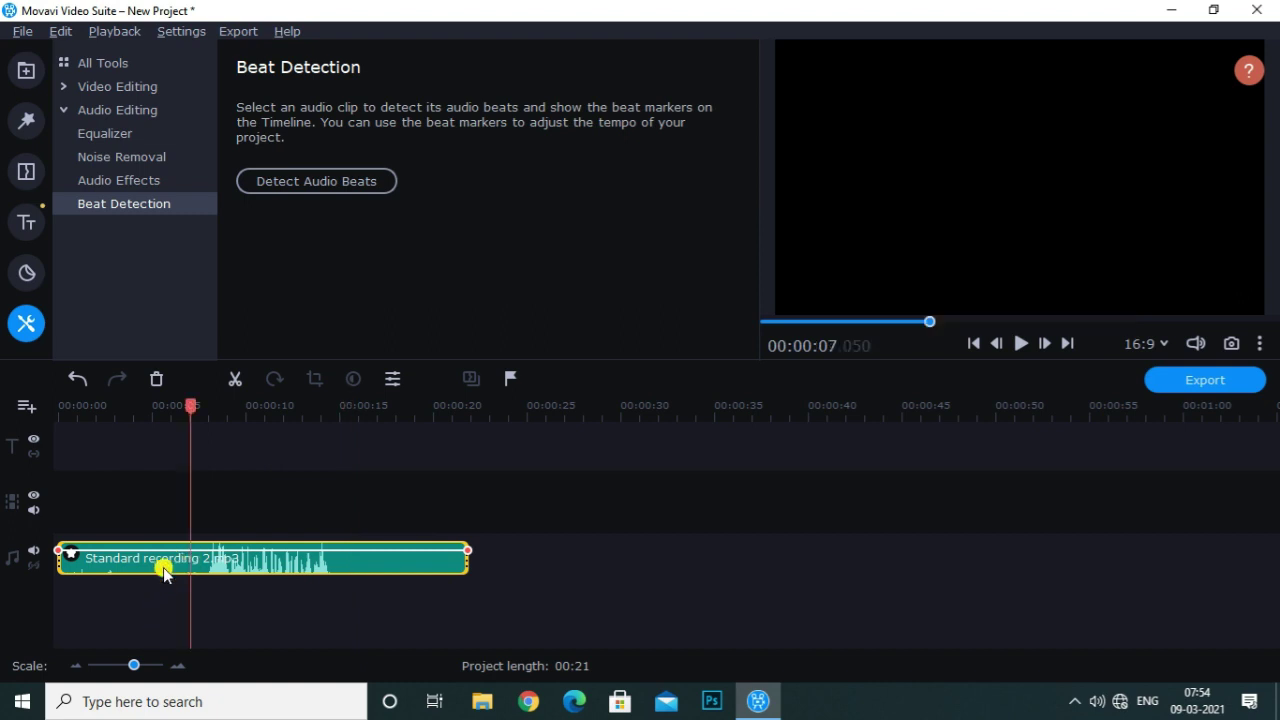
left_click(320, 180)
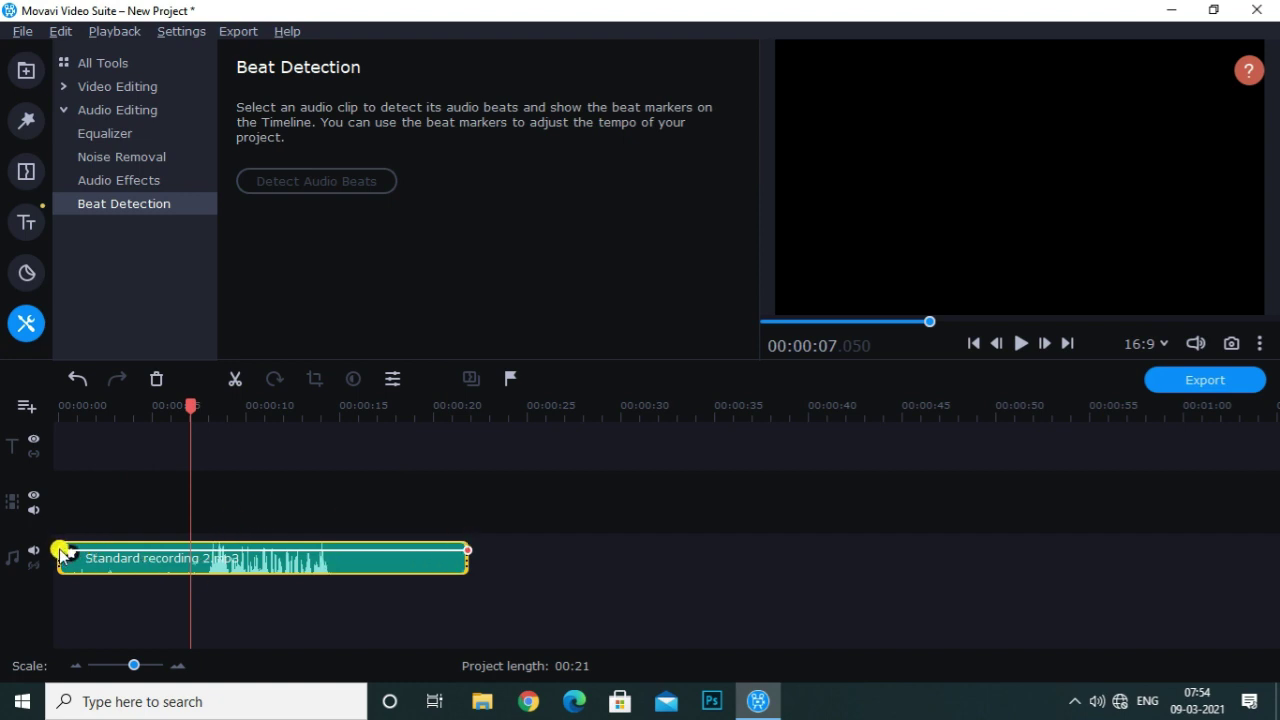
Lower the volume point at the start of the recording clip for a gradual rise and play it from the beginning.
left_click_drag(58, 548, 80, 557)
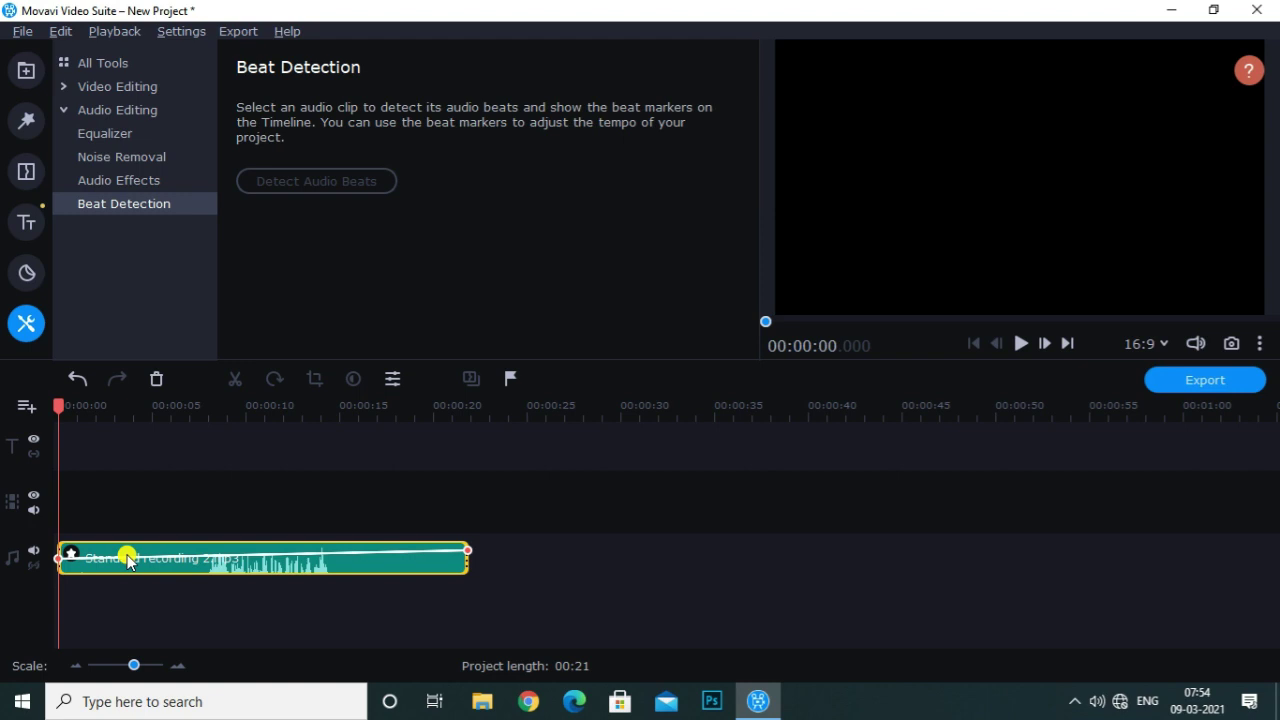
key("space")
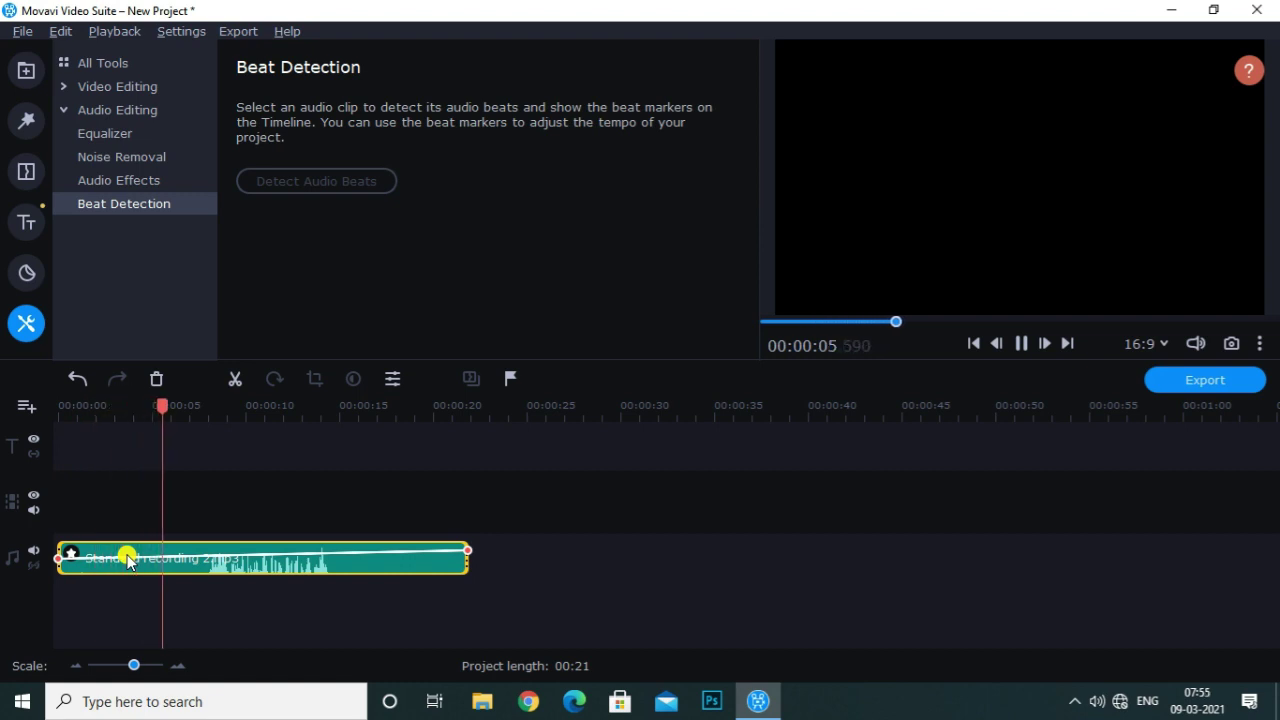
key("space")
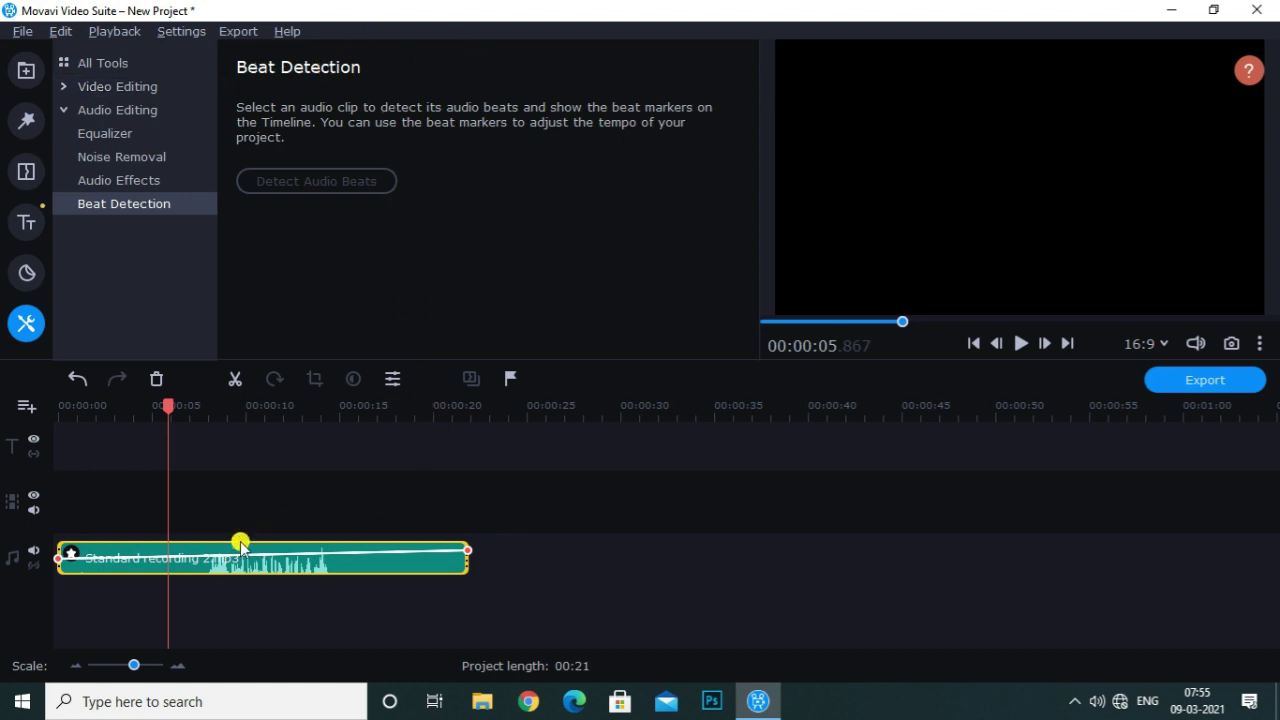
left_click(467, 562)
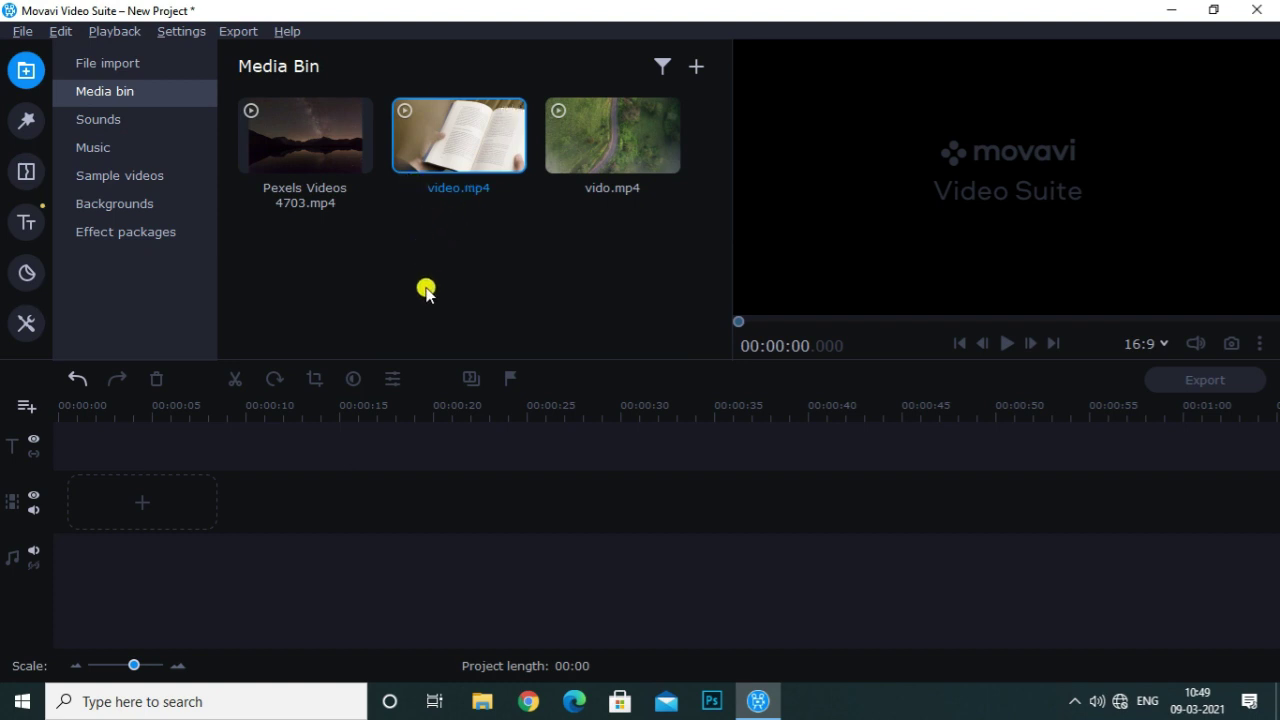
Place Pexels Videos 4703.mp4 on the video track, followed directly by video.mp4.
left_click(320, 143)
left_click_drag(320, 143, 125, 475)
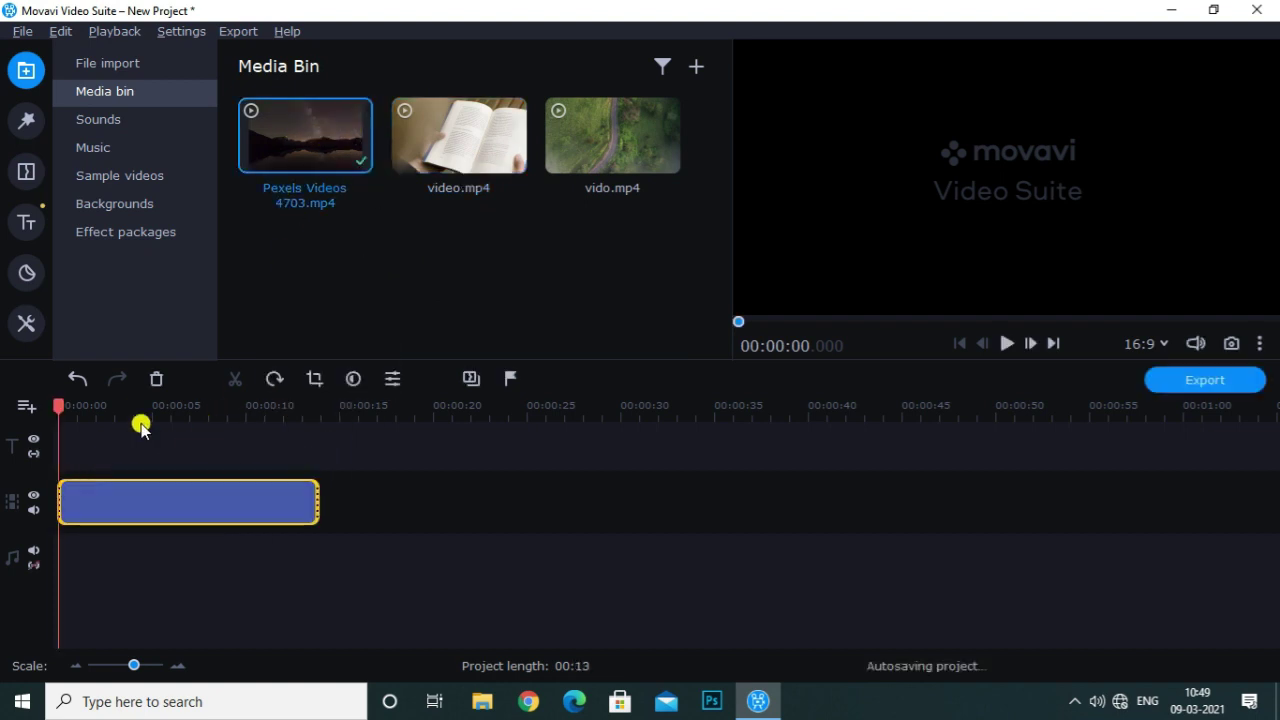
left_click_drag(386, 134, 356, 484)
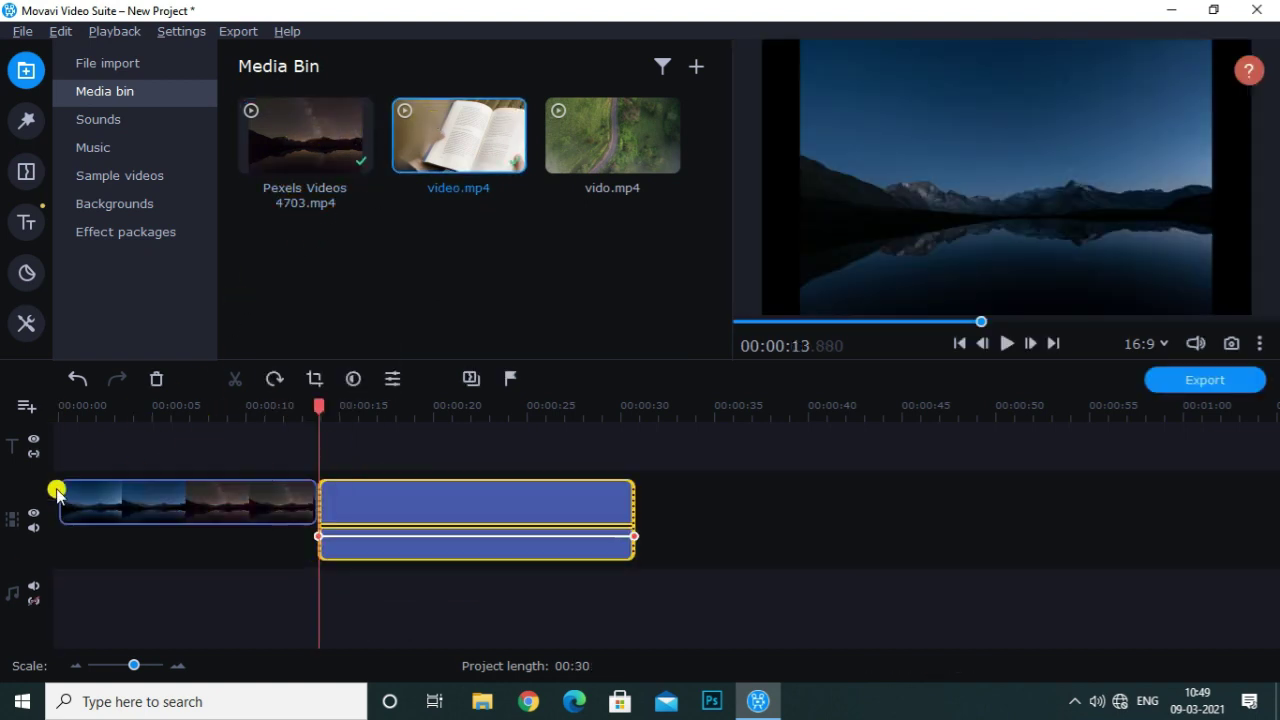
Split the Pexels Videos 4703.mp4 clip at about 00:00:06.700 and delete its first part.
left_click_drag(310, 418, 177, 486)
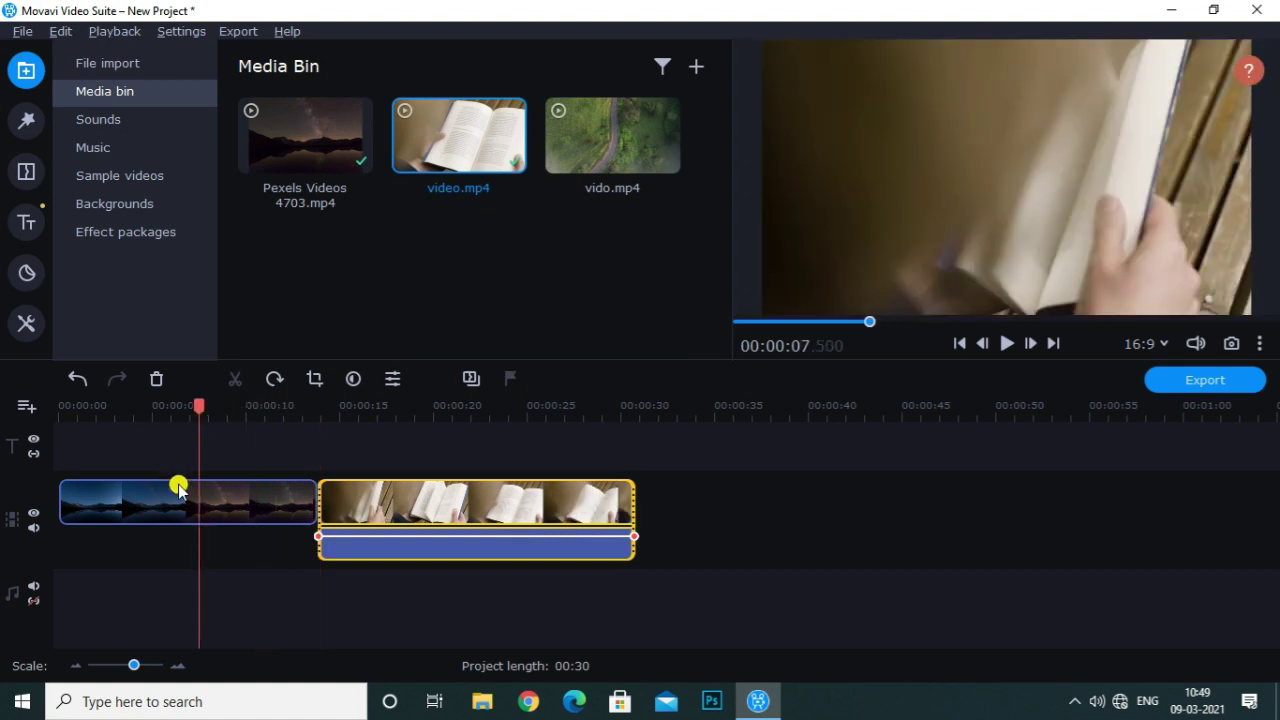
left_click(177, 486)
left_click_drag(163, 415, 203, 440)
key("ctrl+b")
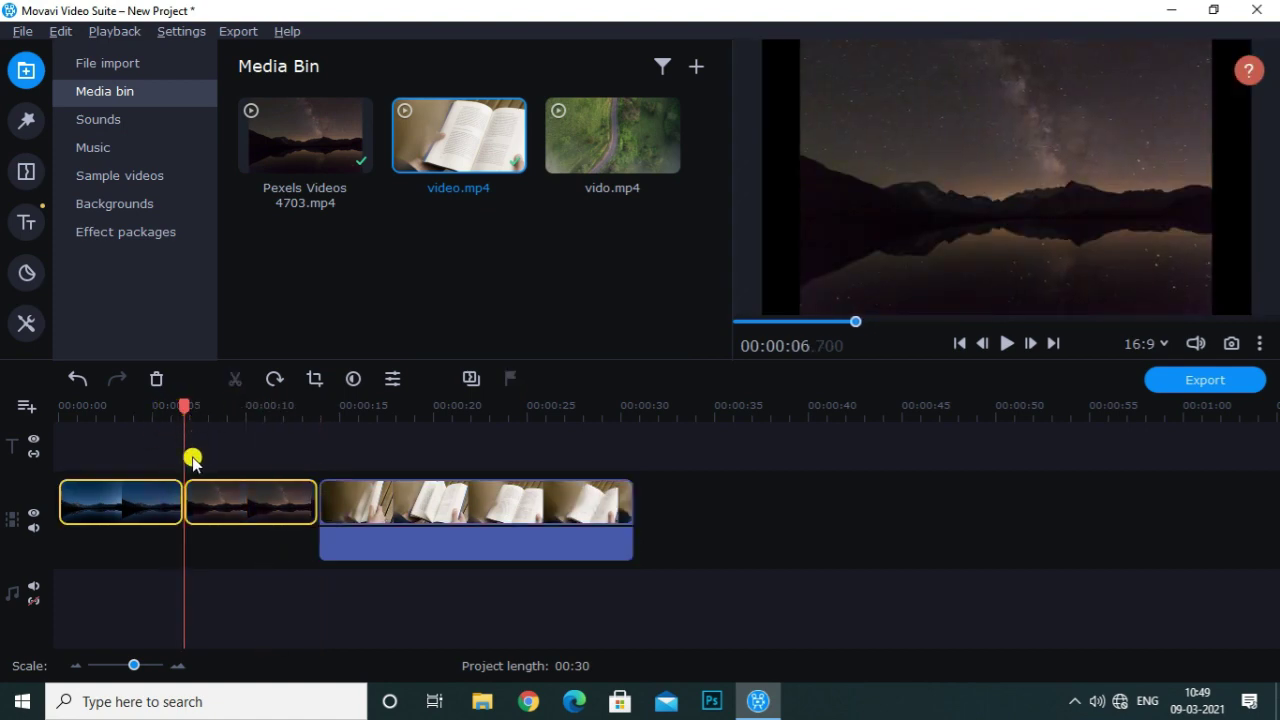
left_click(127, 503)
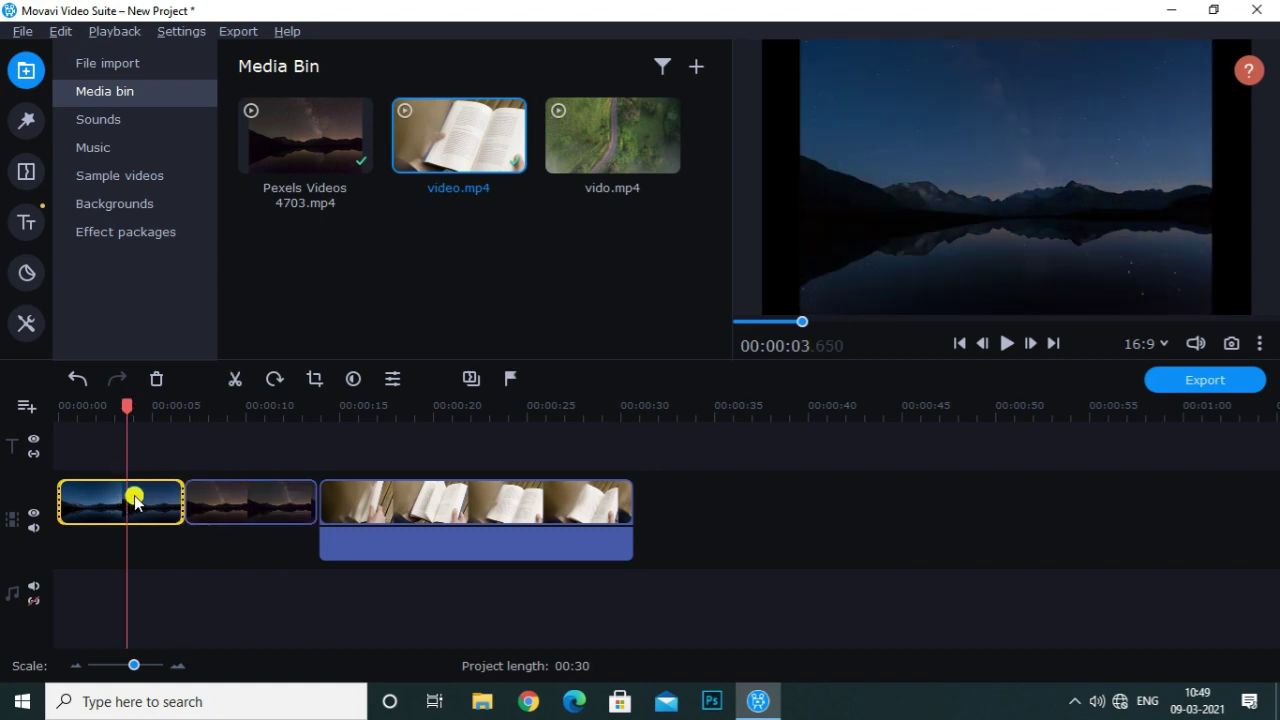
key("Delete")
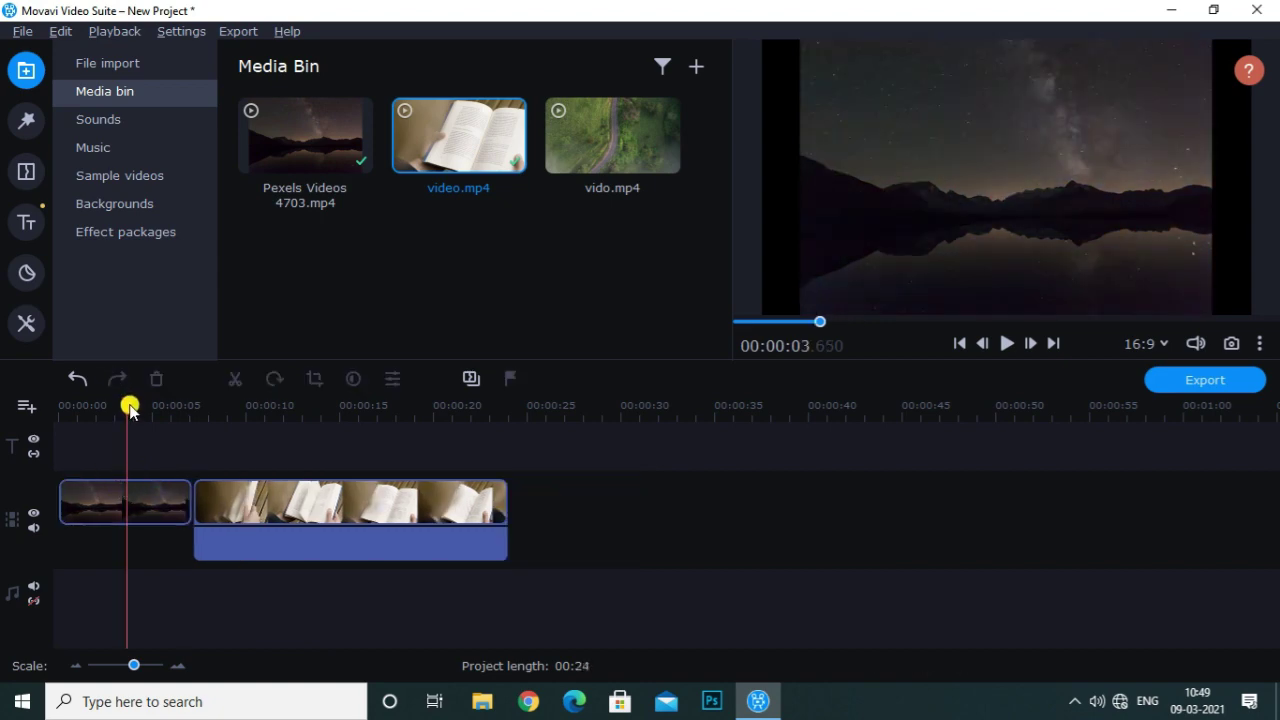
Split the video.mp4 clip at 00:00:16.650, delete its second part, and play the trimmed sequence from the start.
left_click_drag(129, 409, 362, 420)
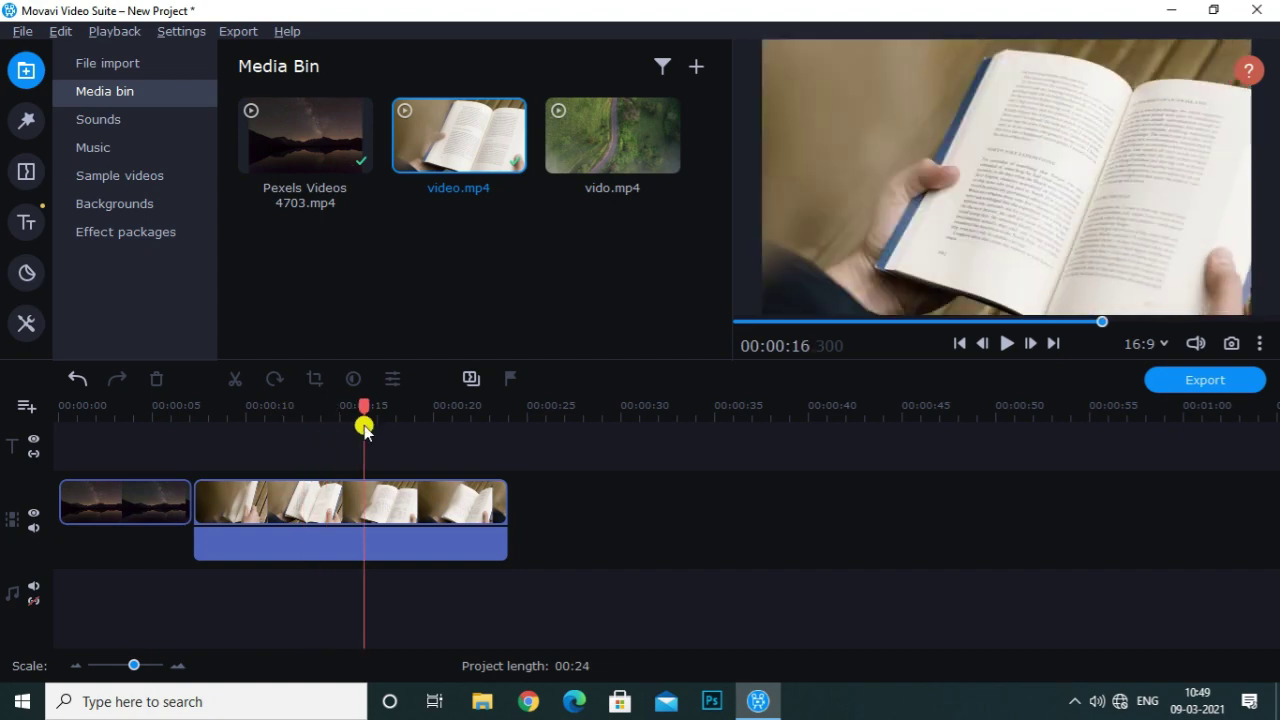
left_click(371, 497)
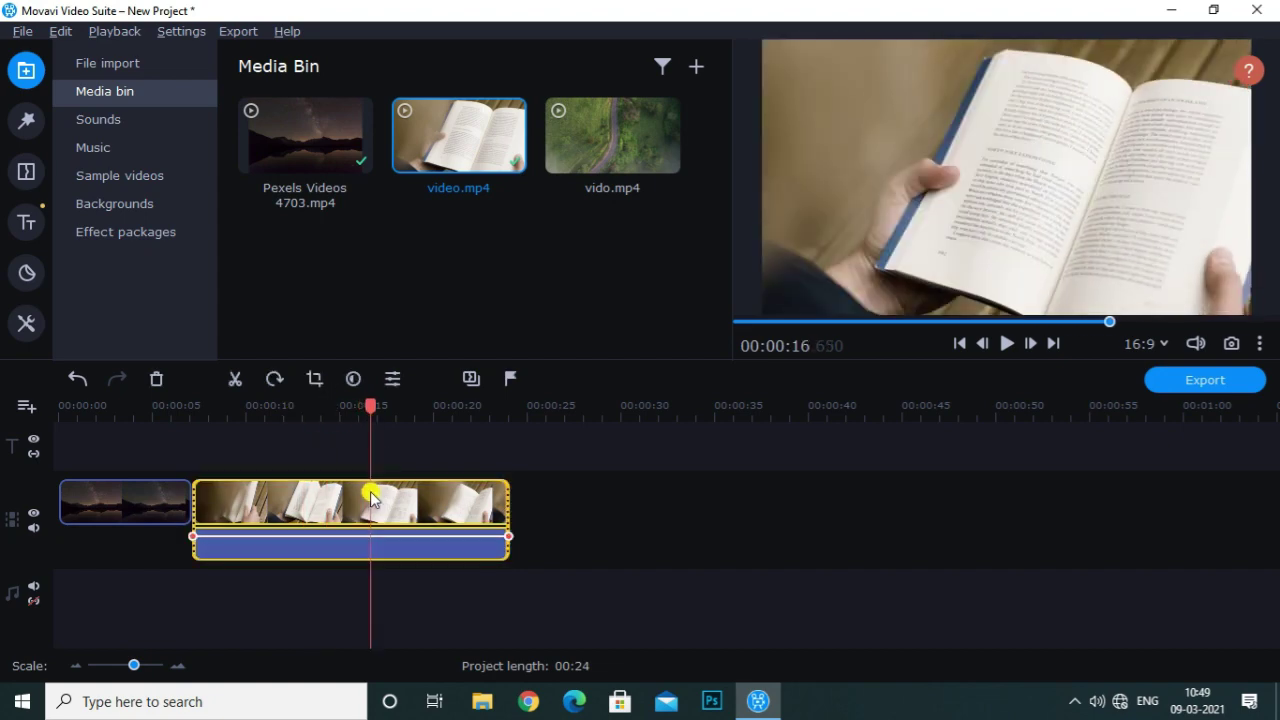
key("ctrl+b")
left_click(406, 505)
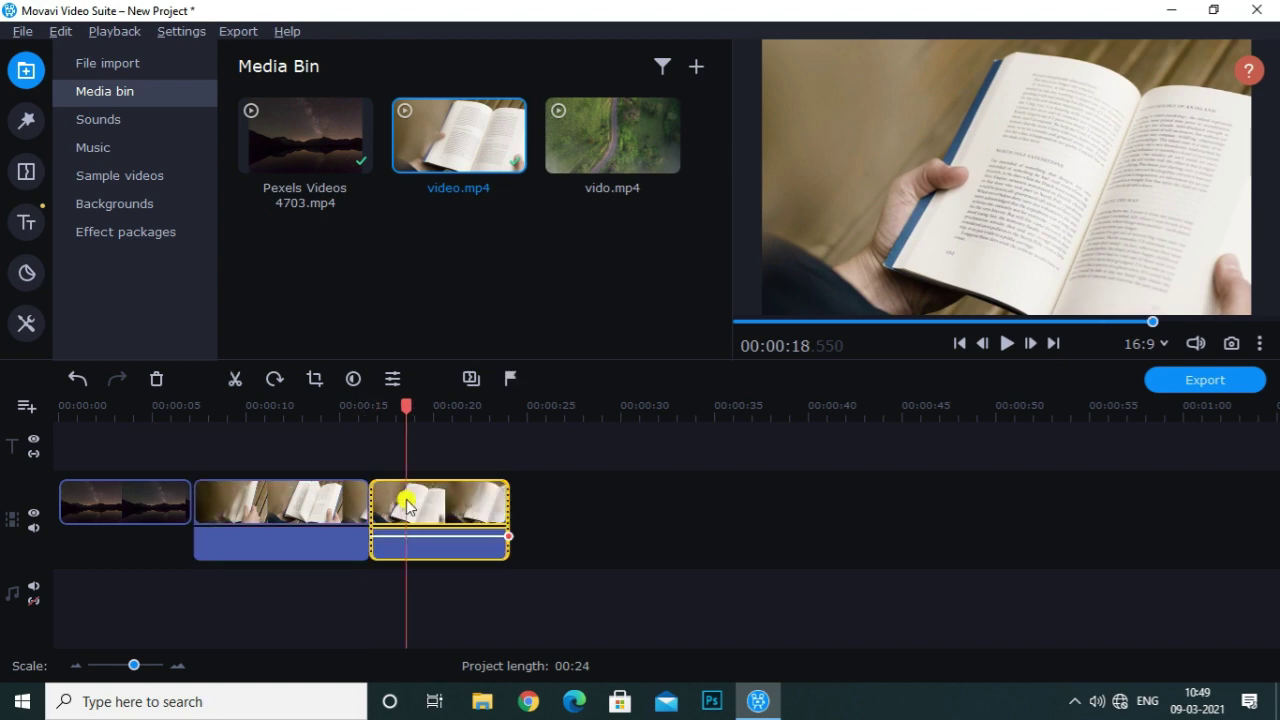
key("Delete")
left_click_drag(373, 407, 5, 347)
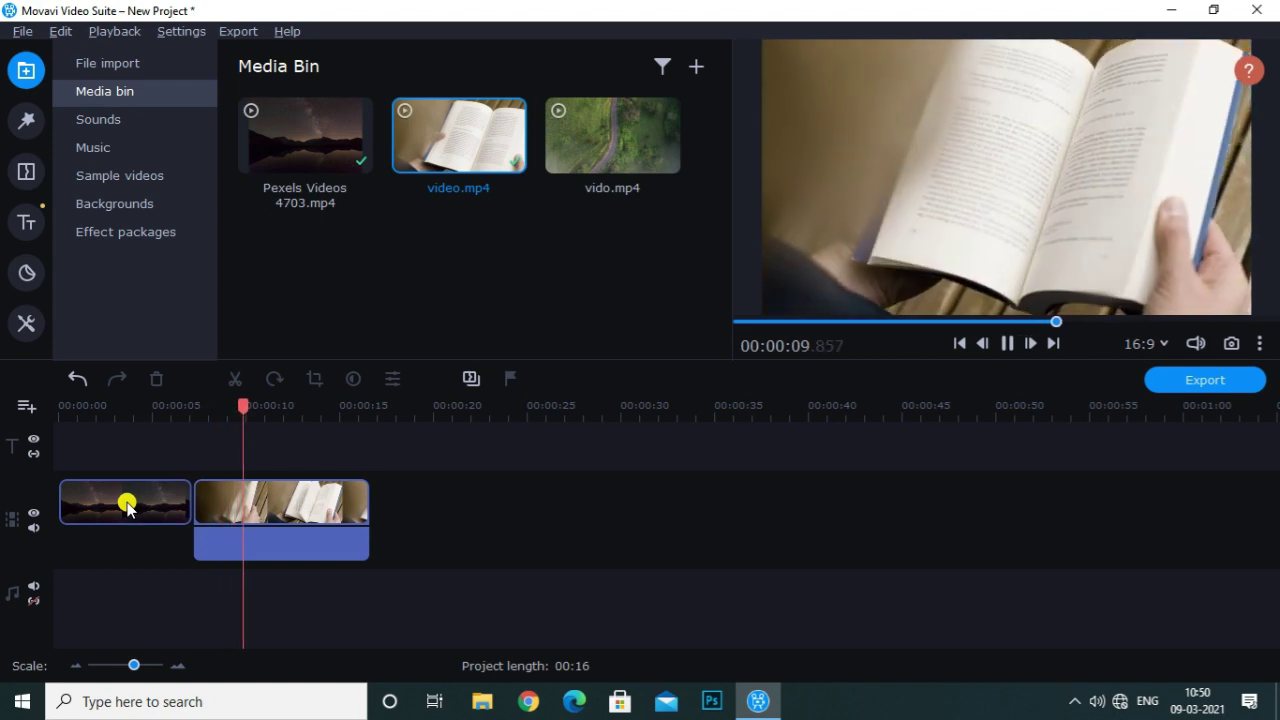
key("space")
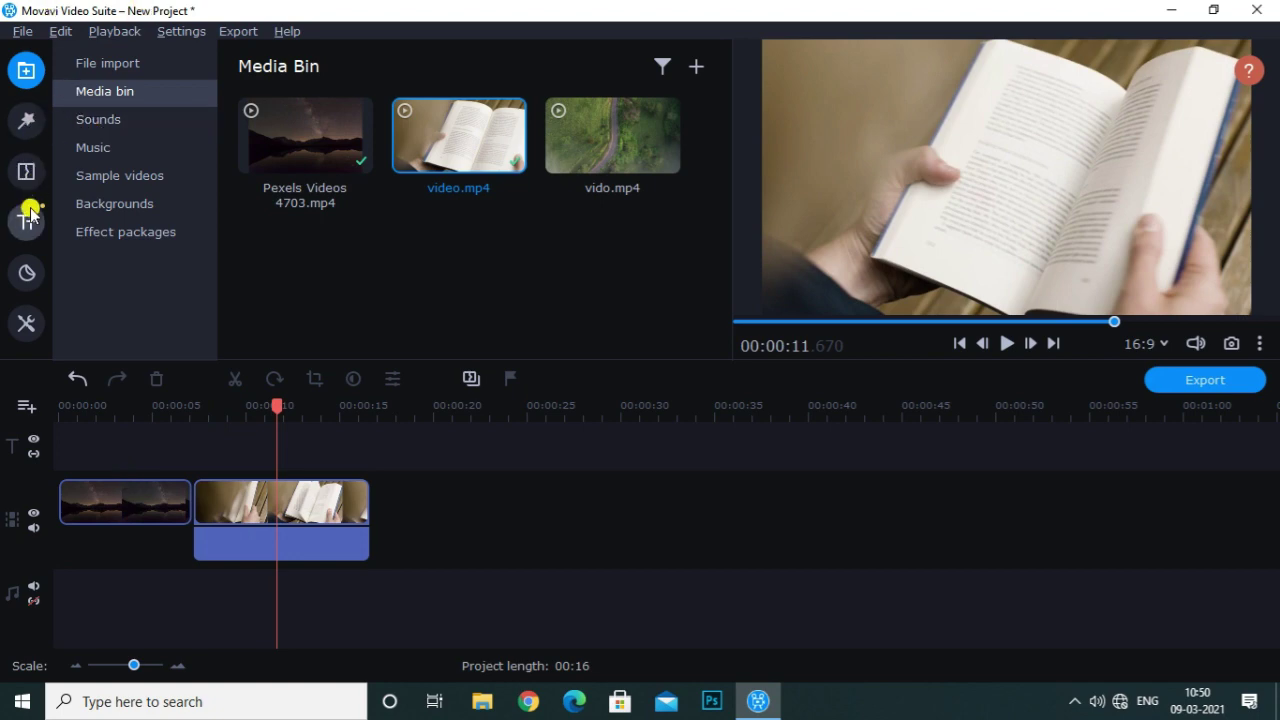
Add the Ripple - smooth transition between the night sky clip and the book clip, and play across it.
left_click(12, 178)
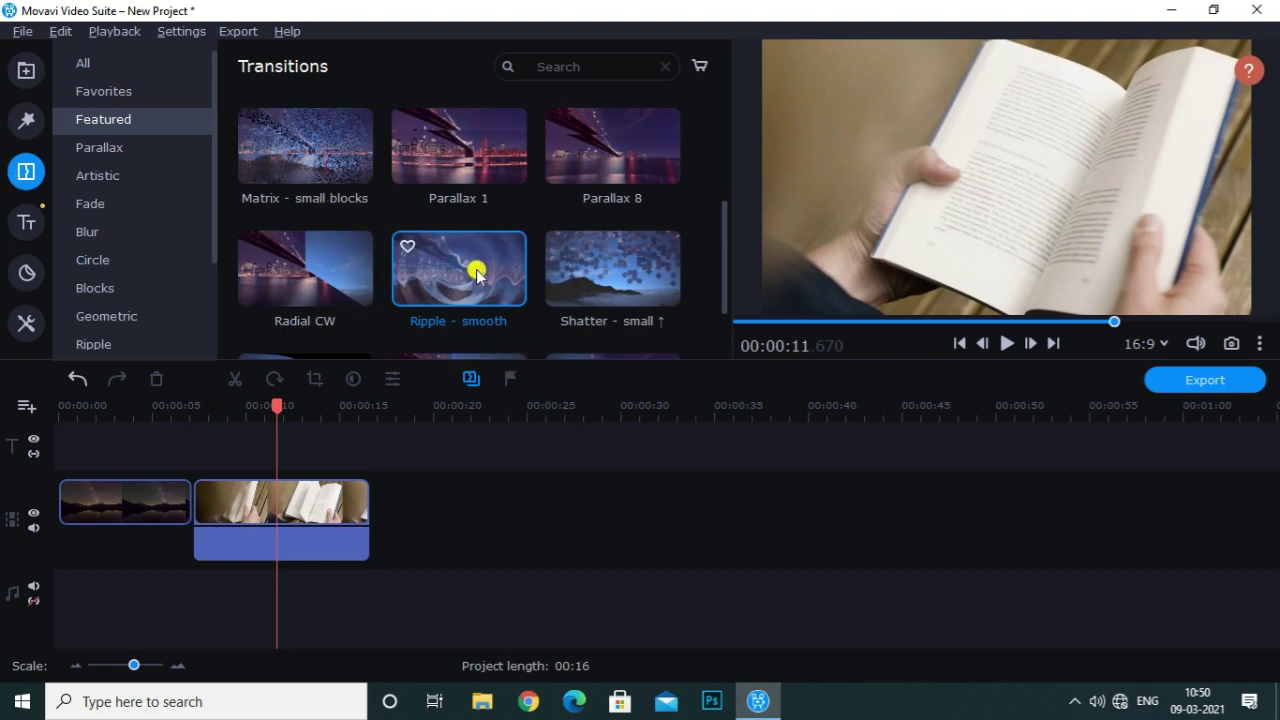
left_click_drag(476, 272, 185, 488)
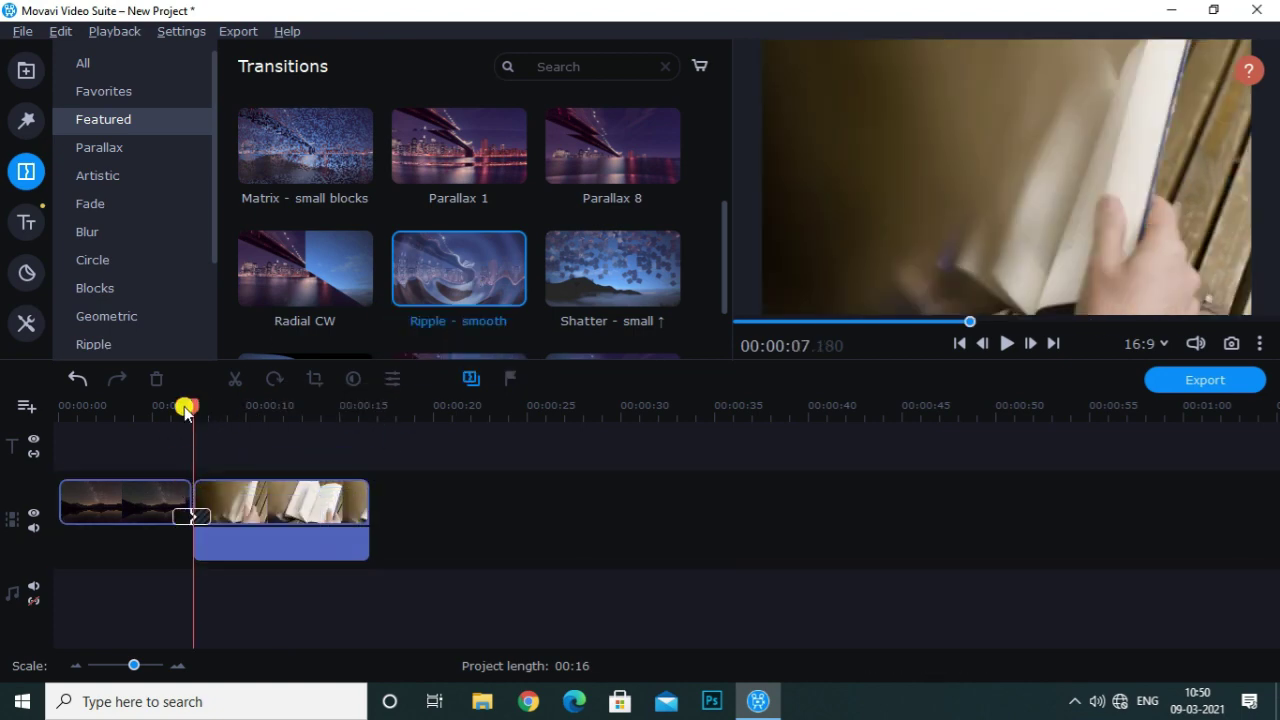
left_click_drag(185, 410, 120, 408)
key("space")
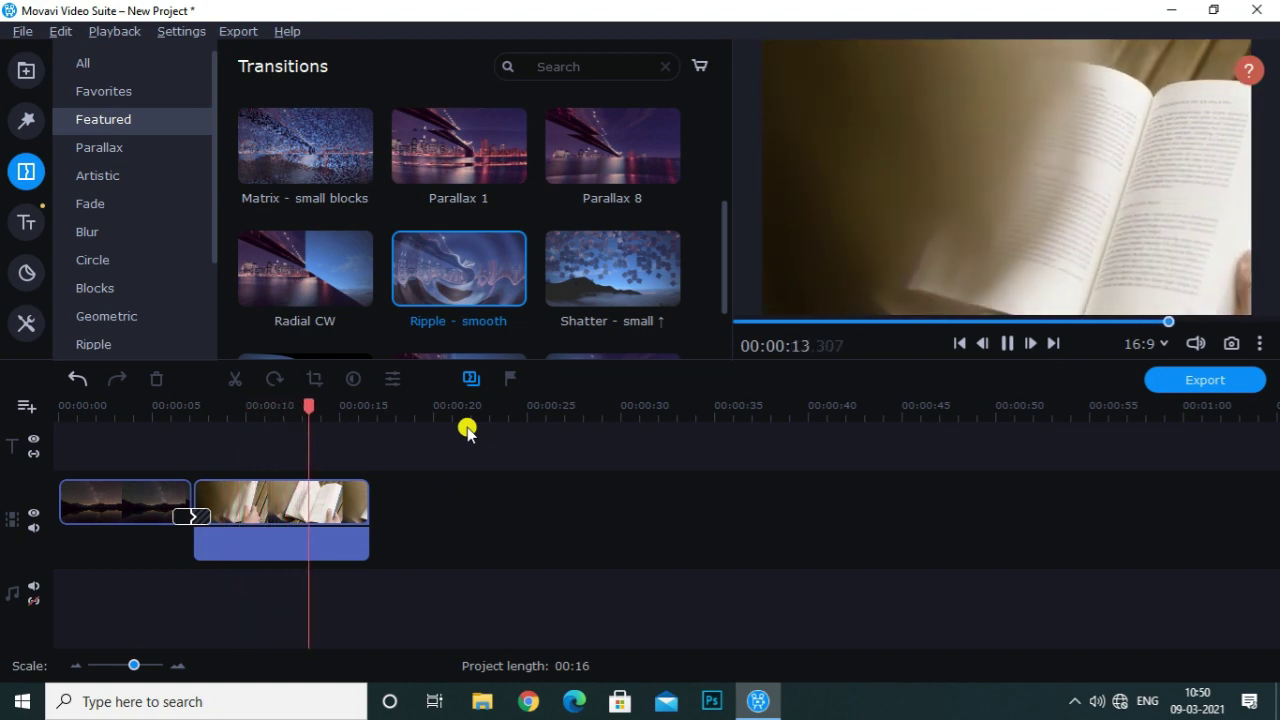
key("space")
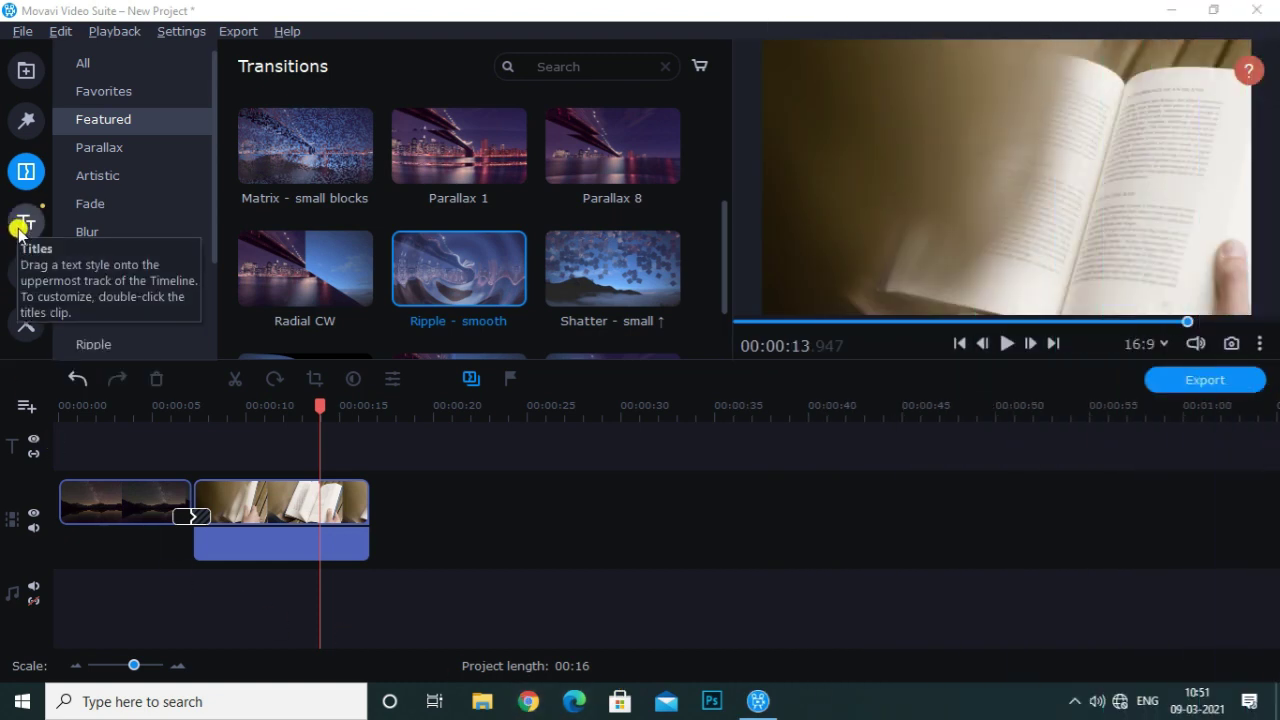
Open the Color Adjustments video editing tool for the book clip and examine its Easy presets.
left_click(25, 323)
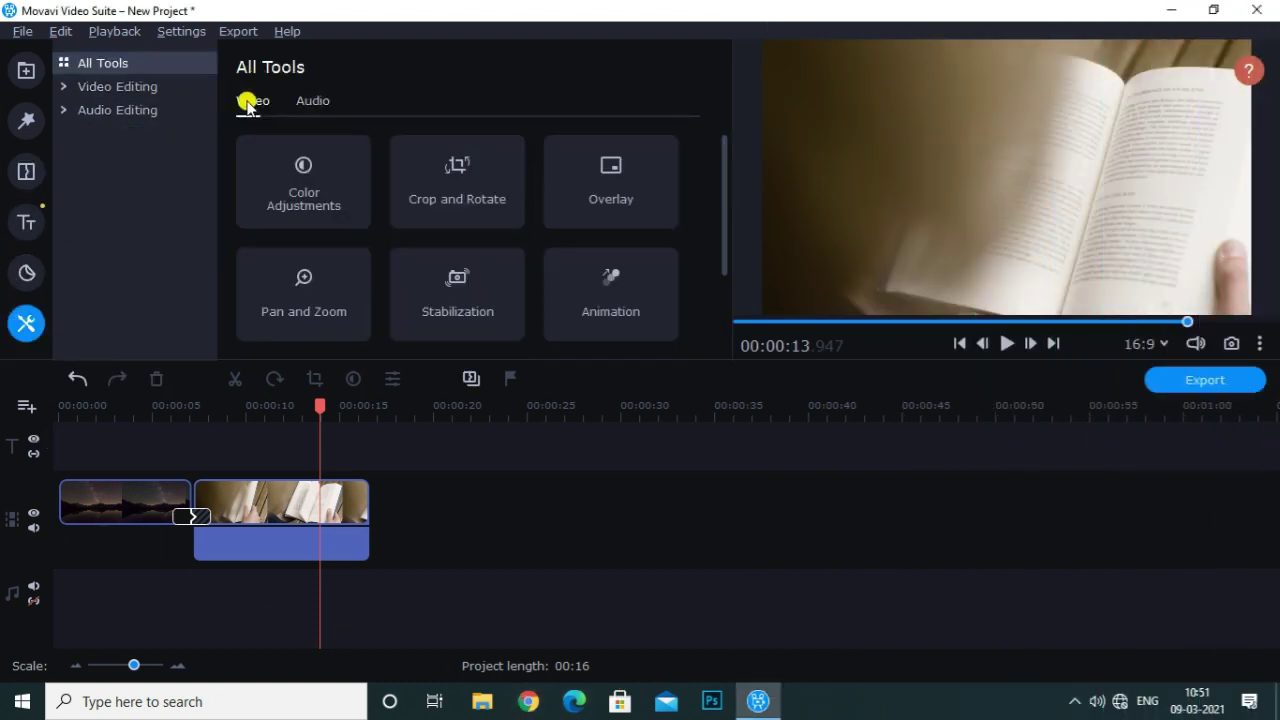
left_click(140, 88)
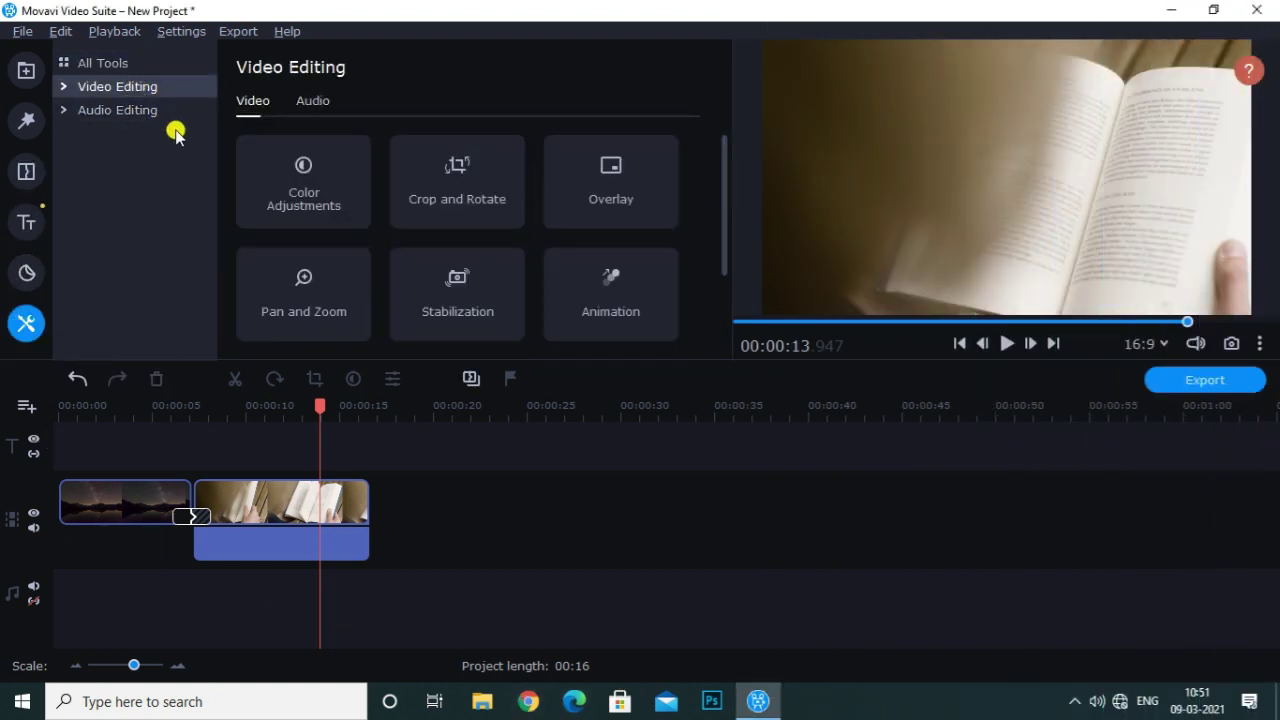
left_click(140, 88)
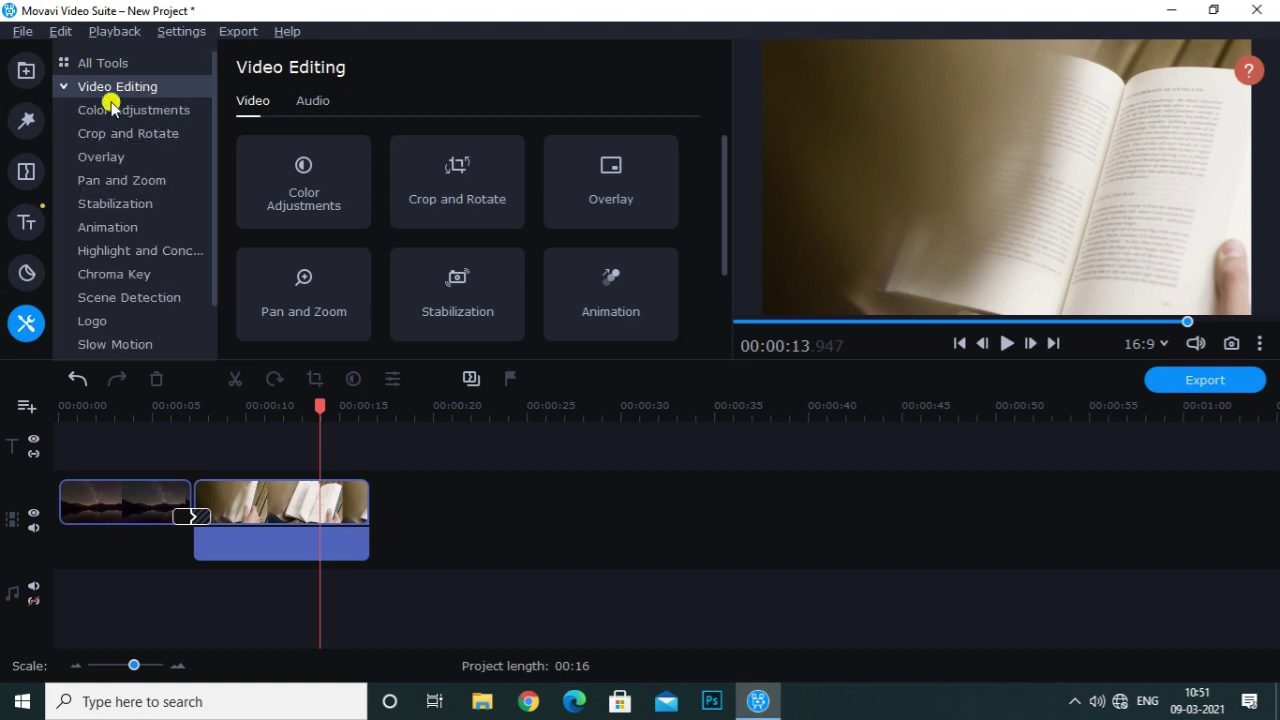
left_click(267, 483)
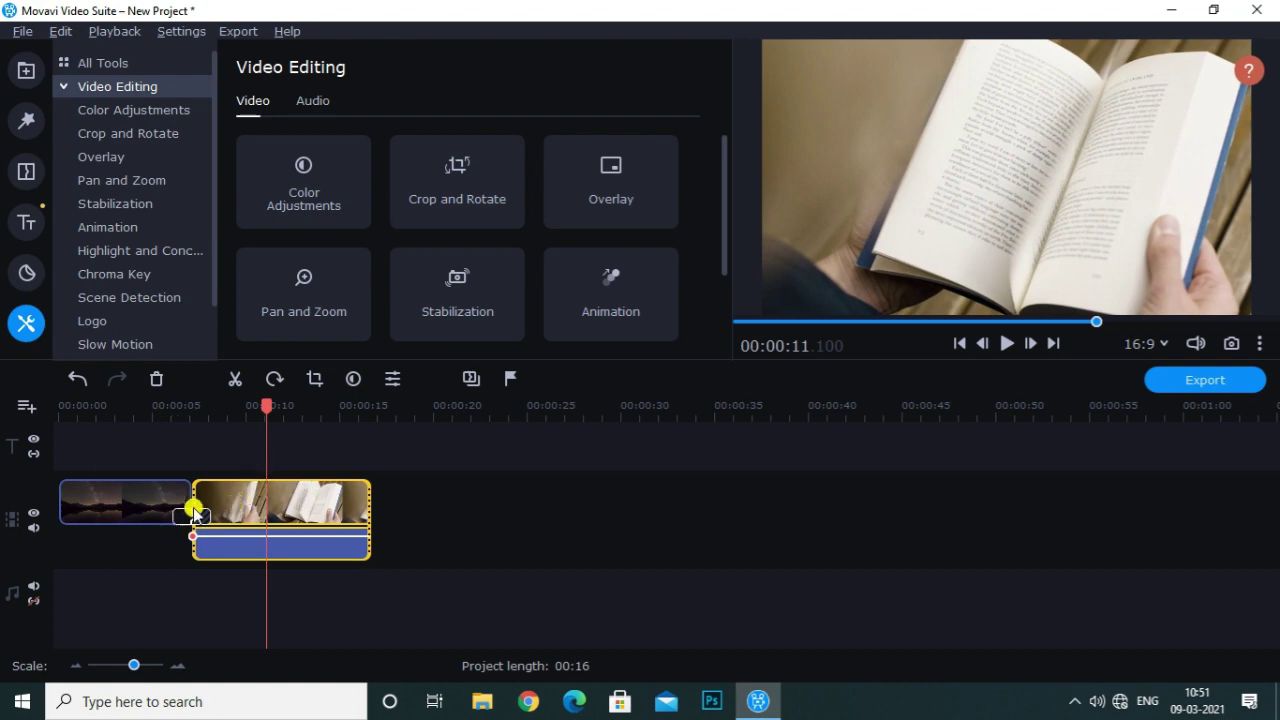
left_click(271, 518)
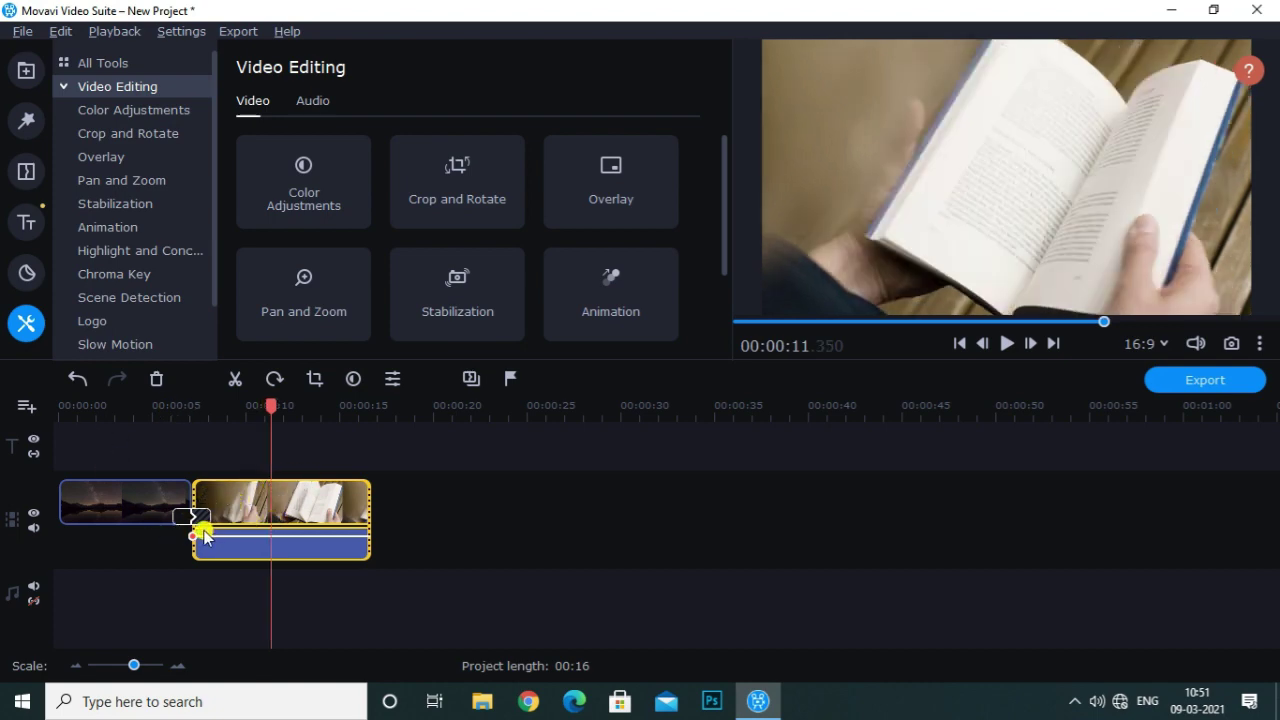
left_click(128, 112)
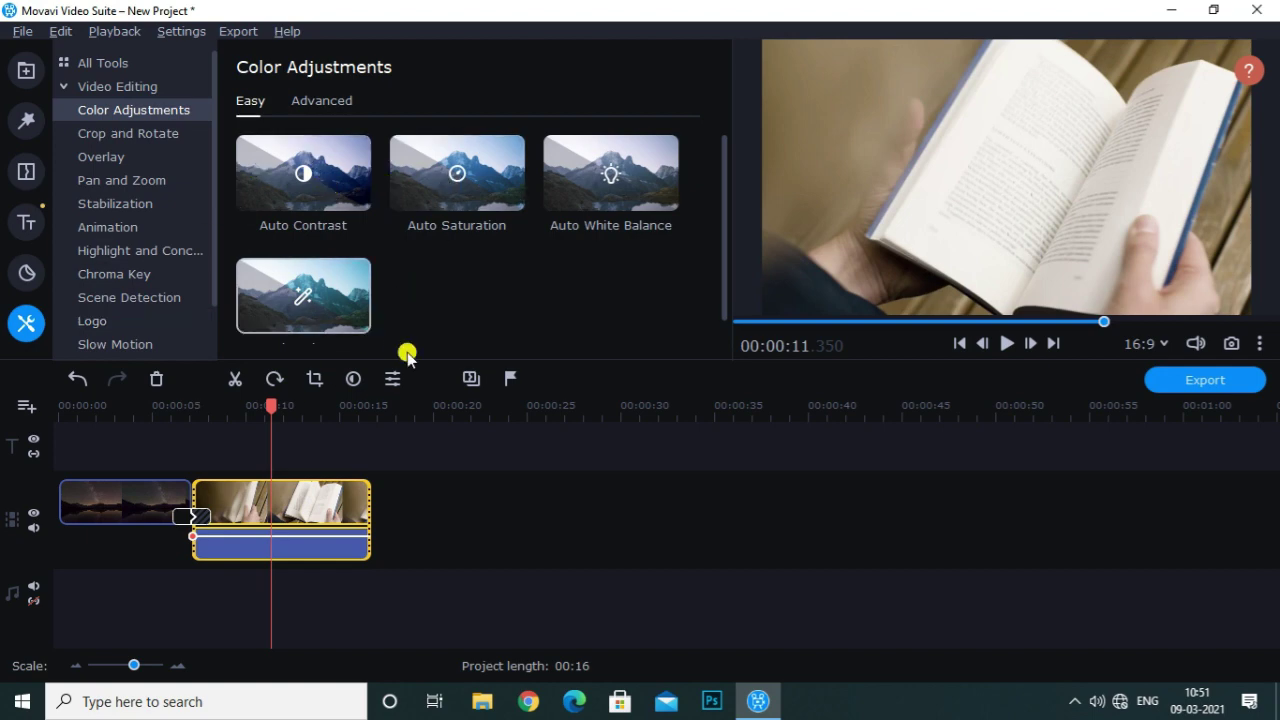
scroll(309, 251, "down", 1)
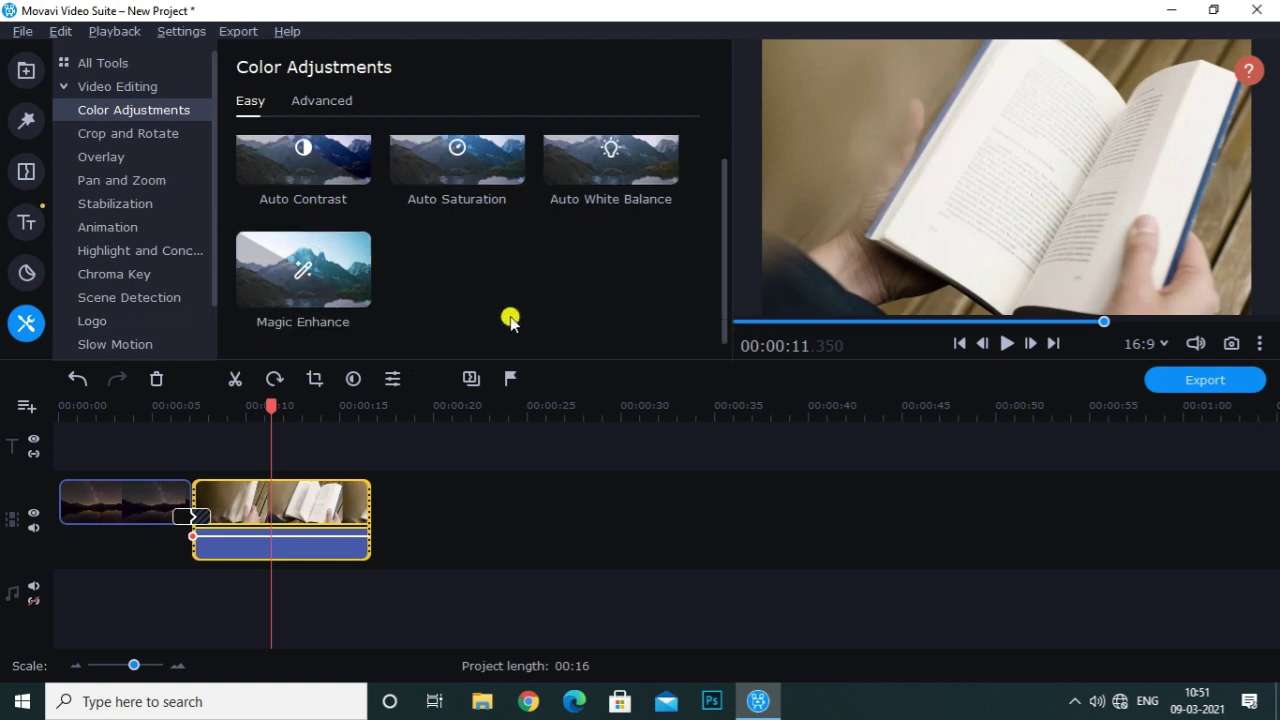
Apply the Magic Enhance color preset to the book clip and play the clip to preview it.
scroll(320, 240, "up", 1)
scroll(349, 234, "down", 1)
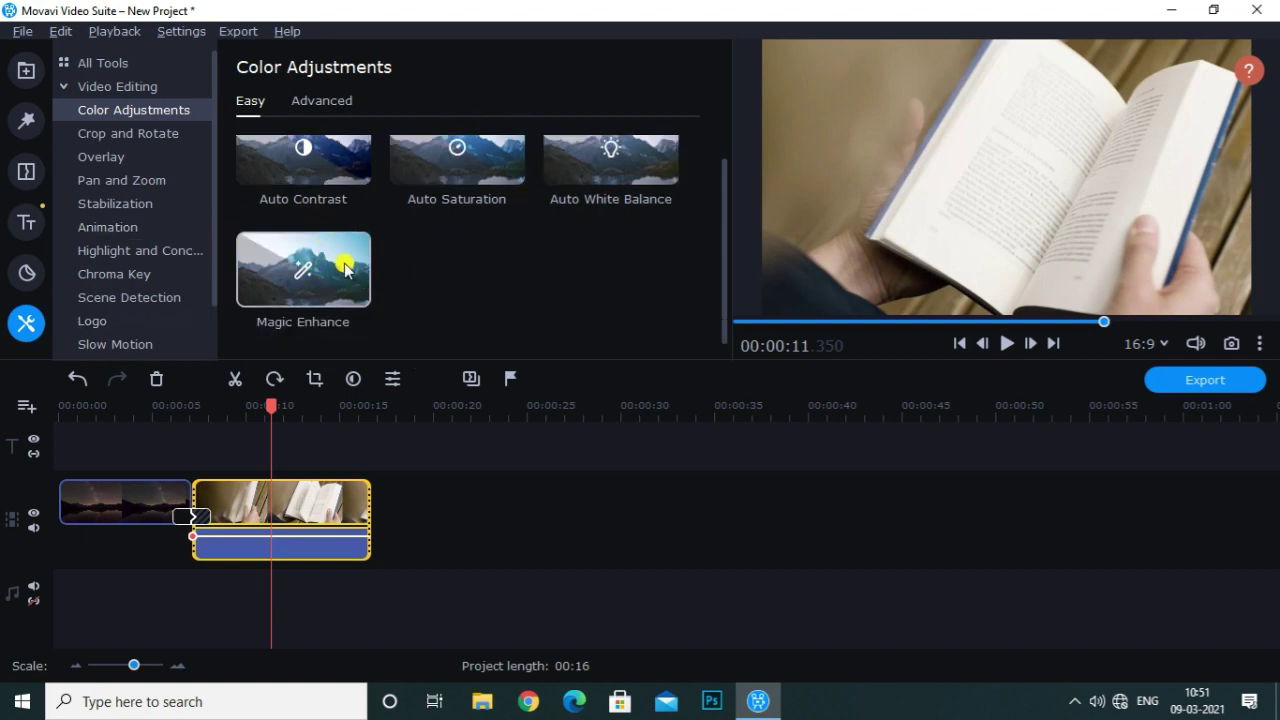
left_click_drag(336, 272, 288, 492)
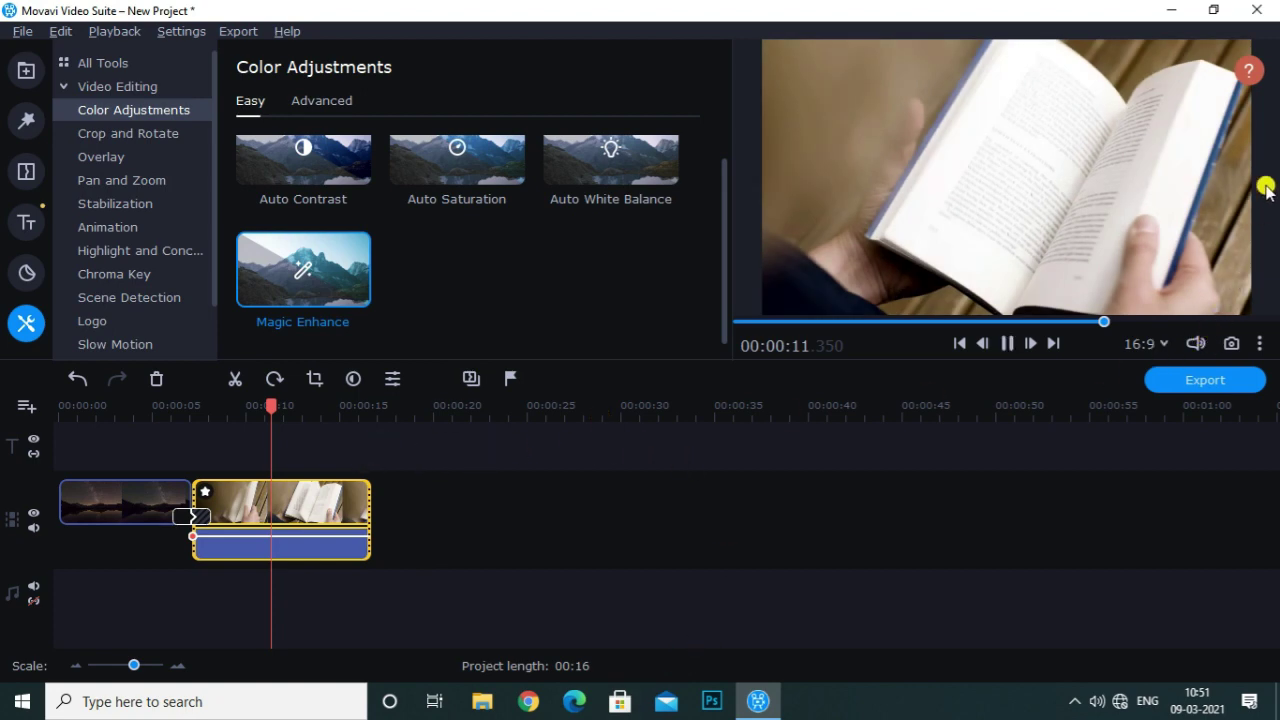
key("space")
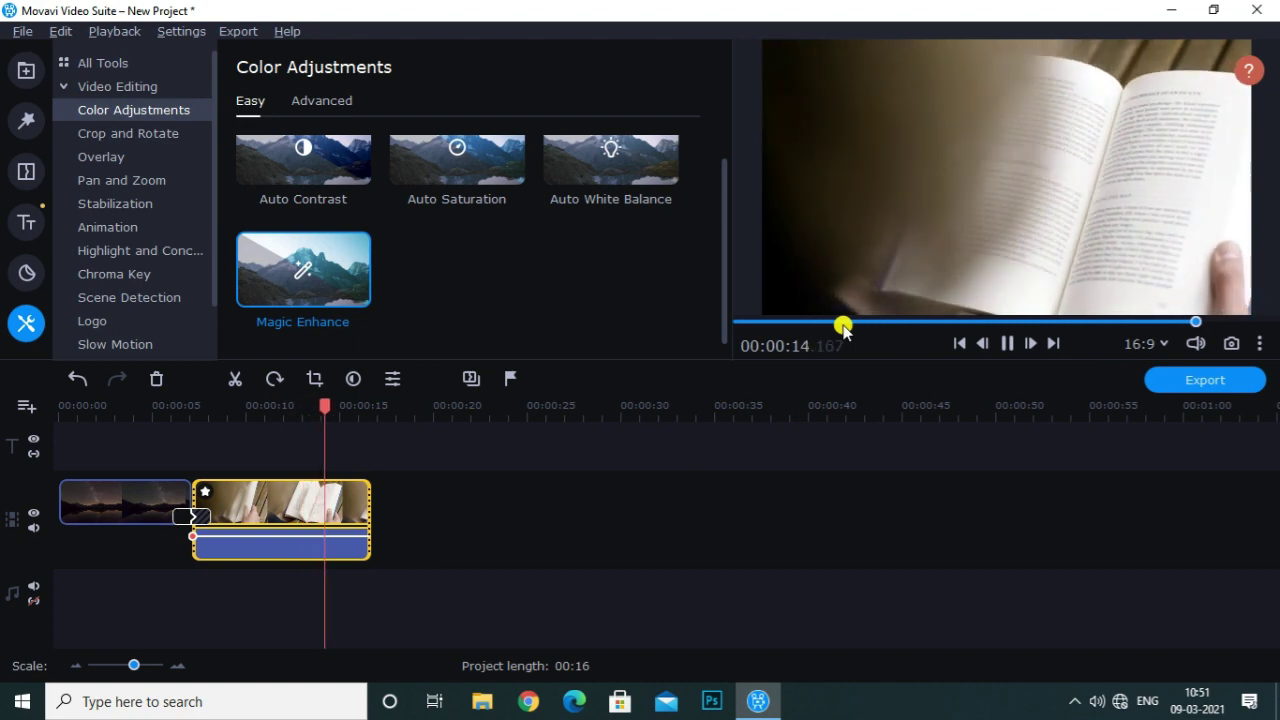
Open the book clip's applied effects and remove Magic Enhance.
left_click(207, 500)
left_click(200, 493)
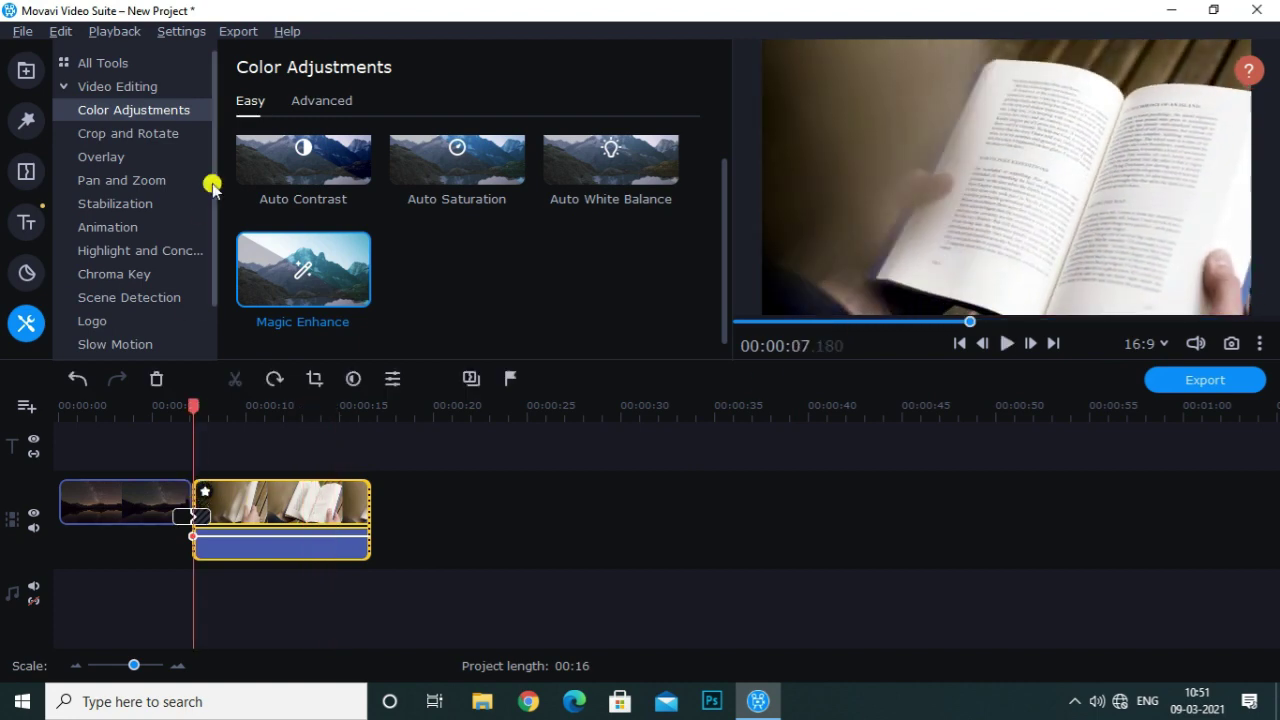
left_click(322, 100)
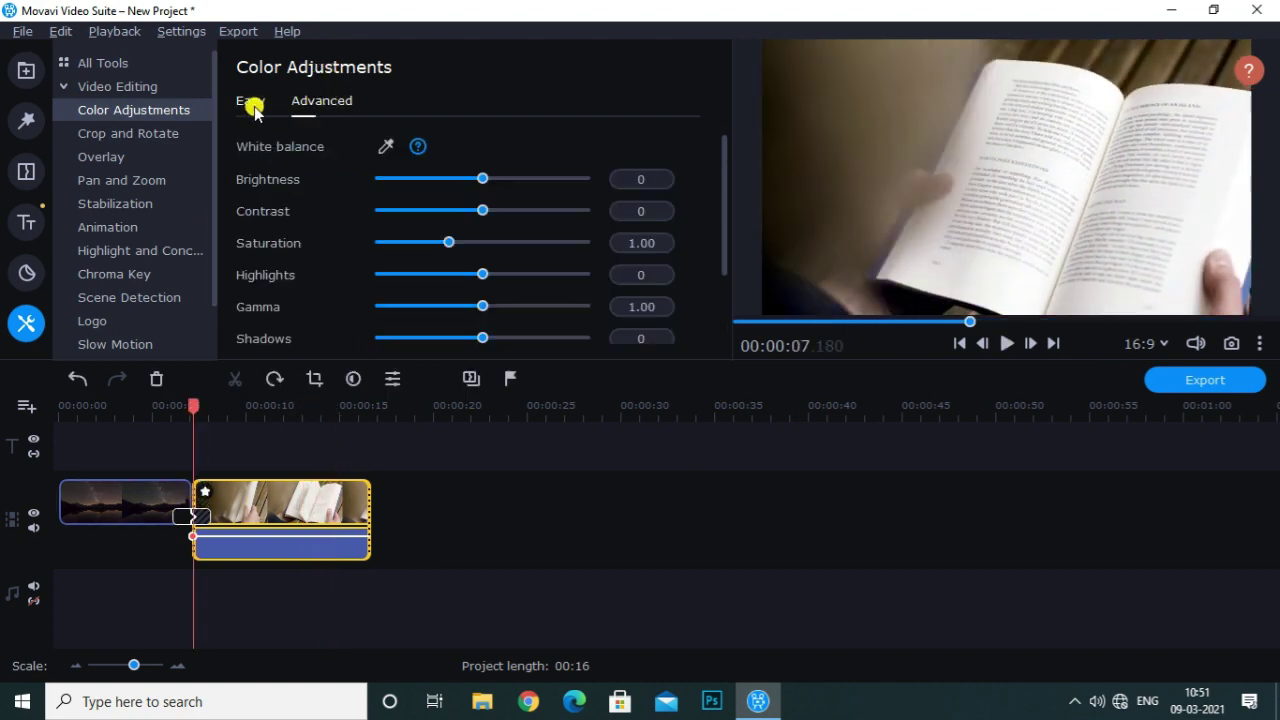
left_click(250, 102)
double_click(205, 495)
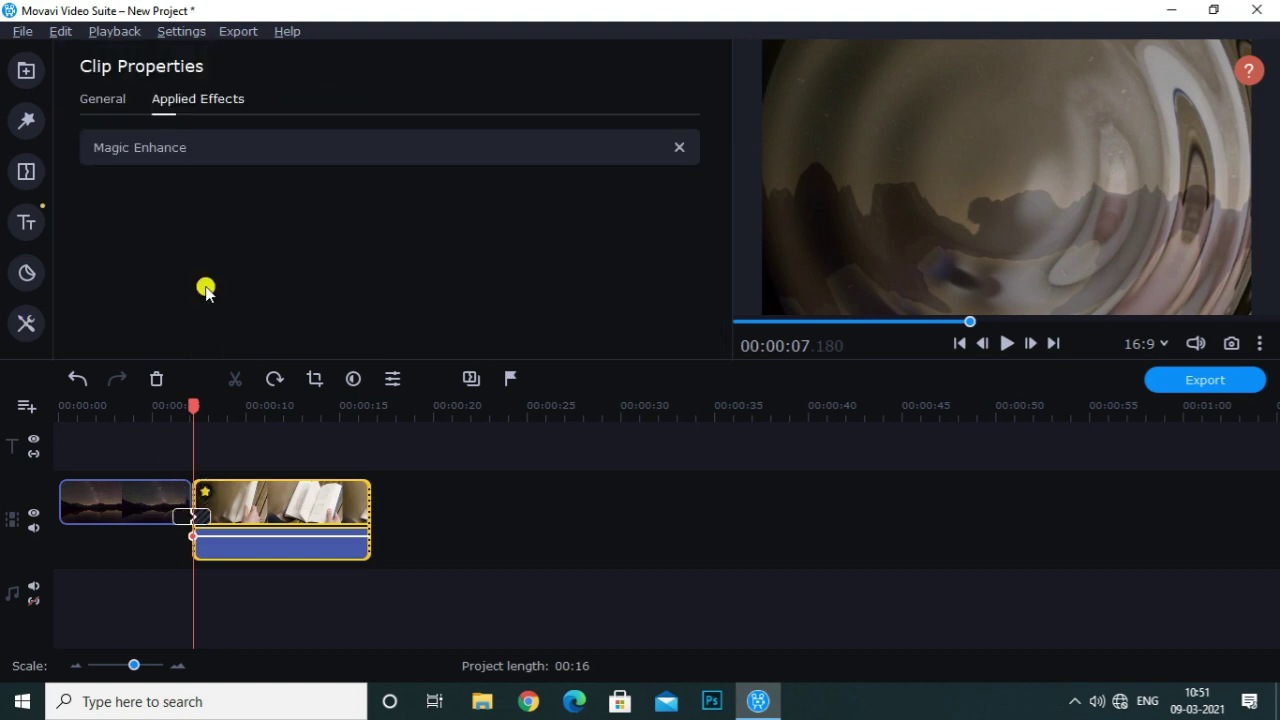
left_click(677, 148)
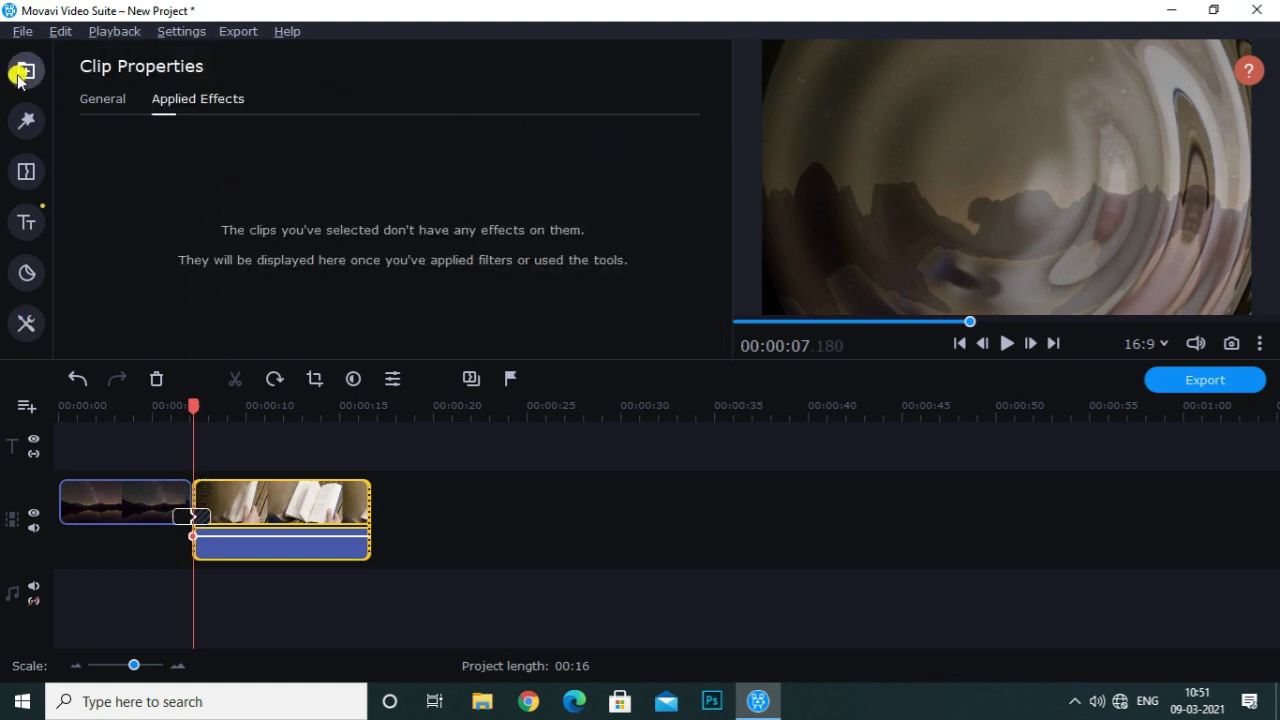
Place the playhead at 00:00:10.000 in the book clip and examine the Advanced Color Adjustments settings.
left_click(26, 323)
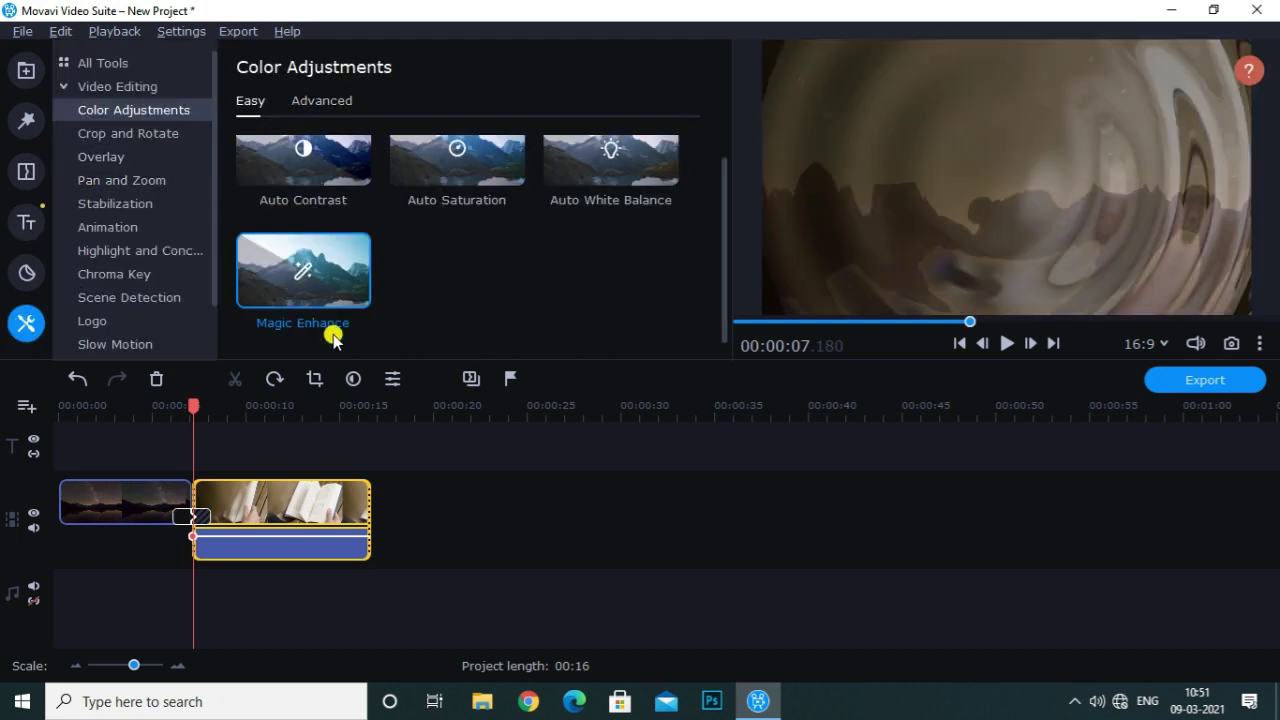
scroll(340, 337, "up", 1)
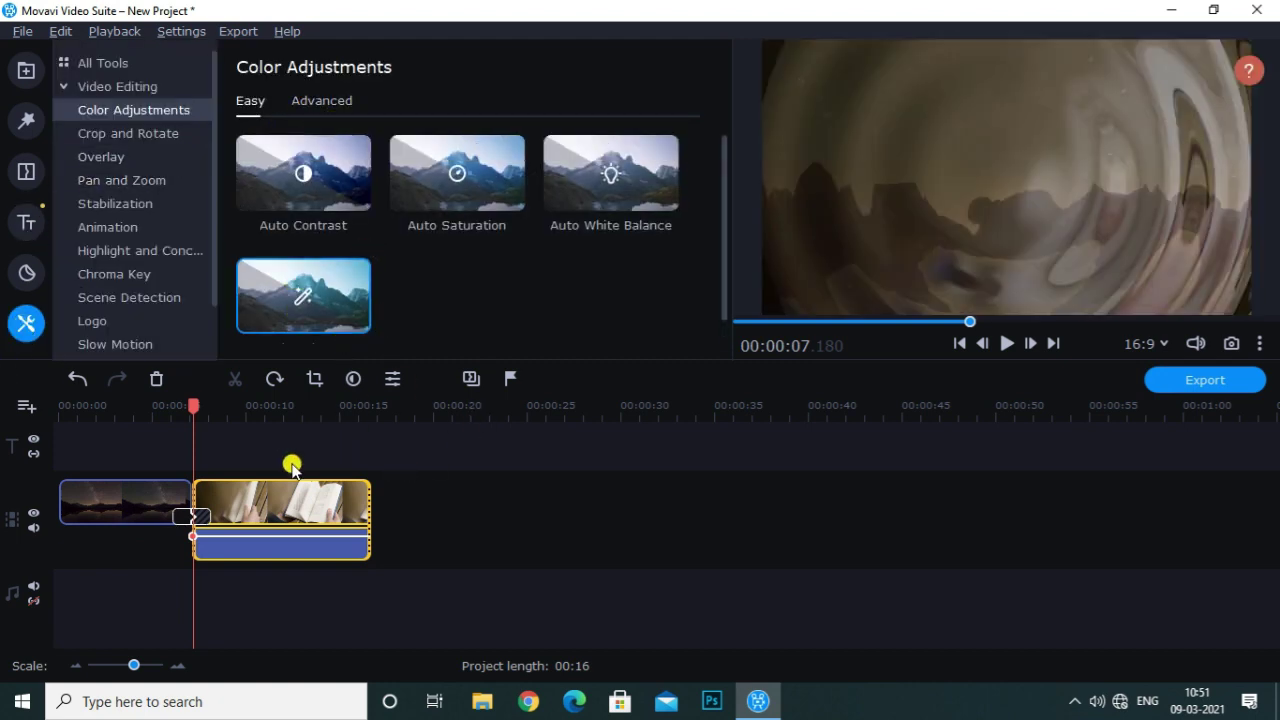
left_click(200, 407)
left_click_drag(200, 407, 251, 408)
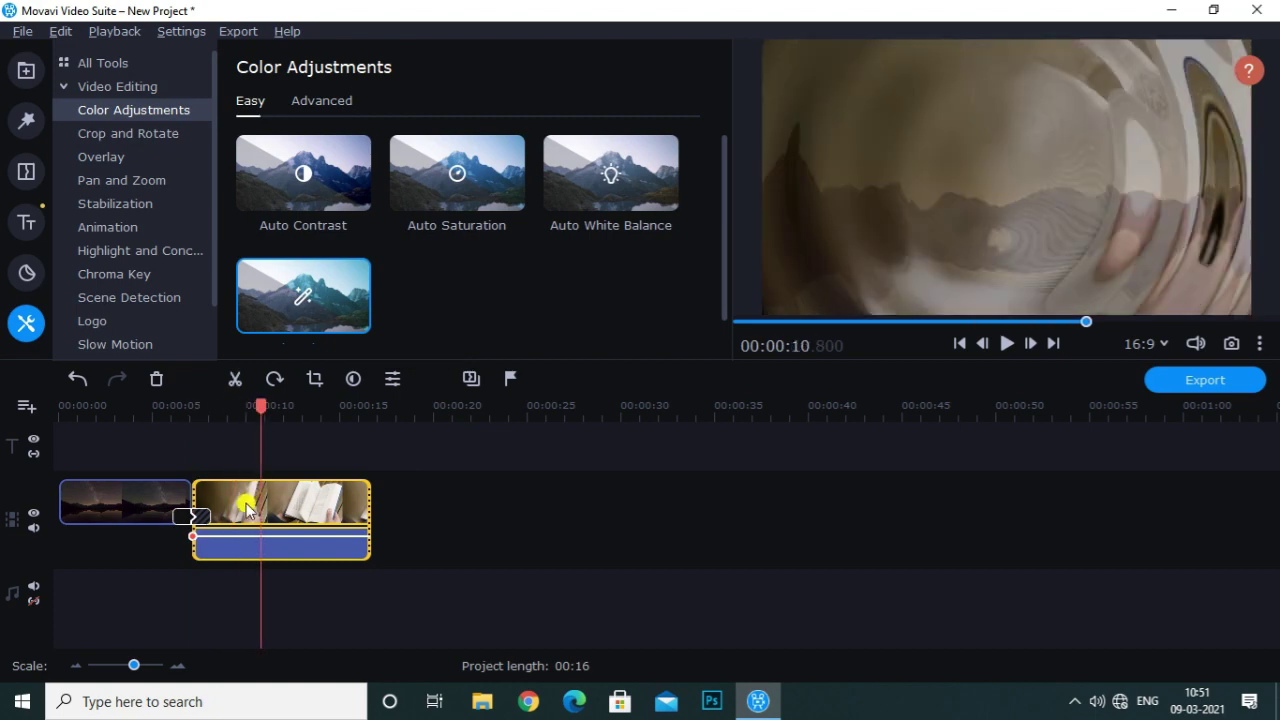
left_click(353, 100)
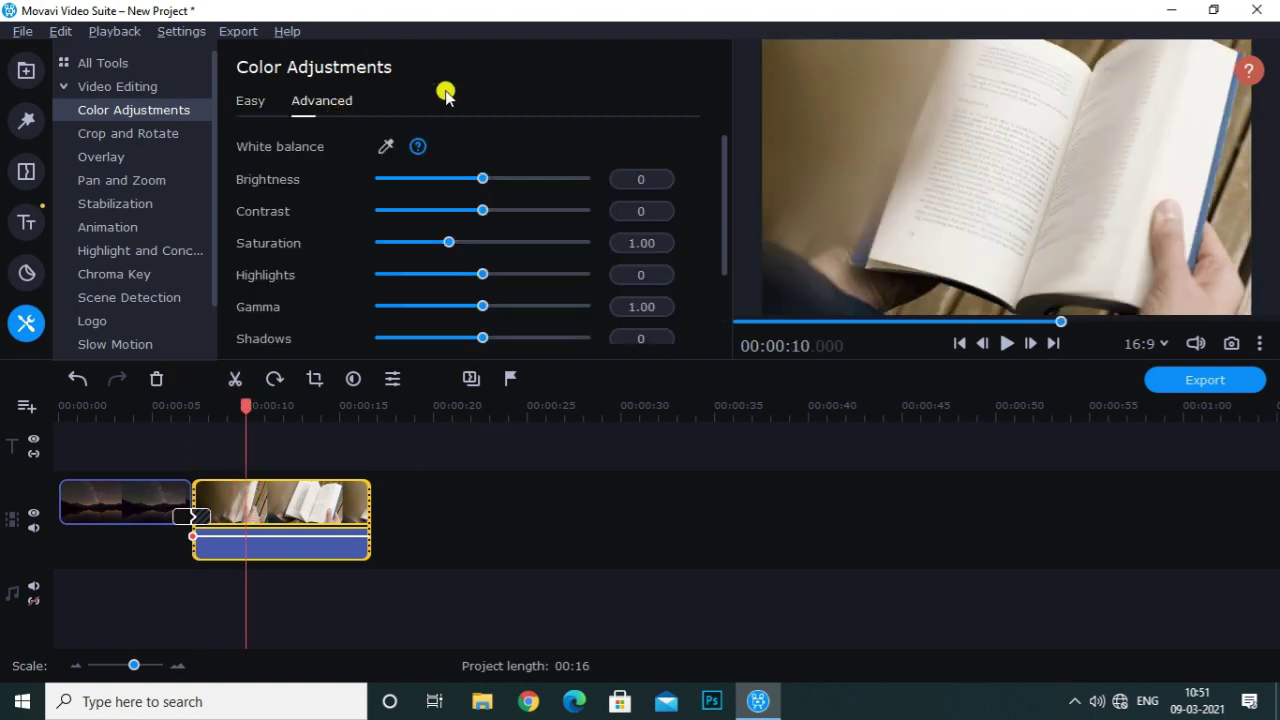
scroll(460, 200, "down", 2)
scroll(438, 222, "up", 2)
scroll(436, 228, "down", 3)
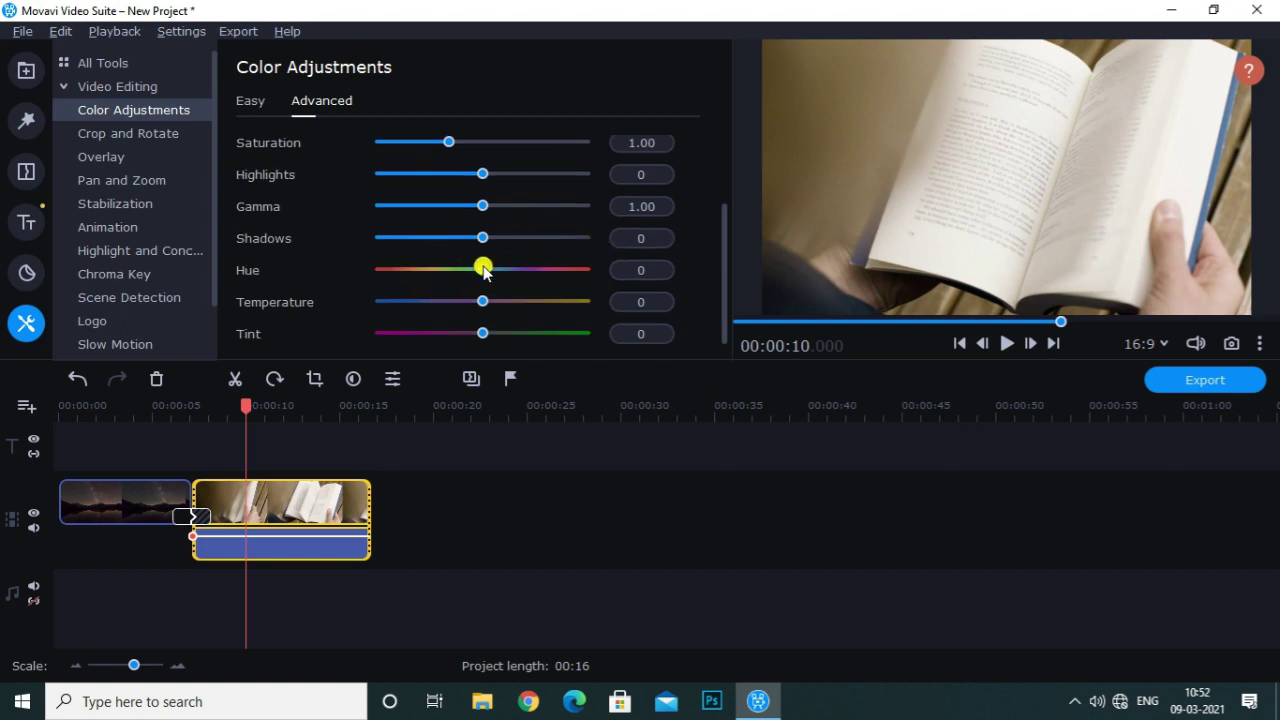
Try a Hue of -5 on the book clip, and reset Hue to 0.
mouse_move(484, 271)
left_mouse_down()
mouse_move(389, 283)
mouse_move(497, 285)
mouse_move(481, 285)
left_mouse_up()
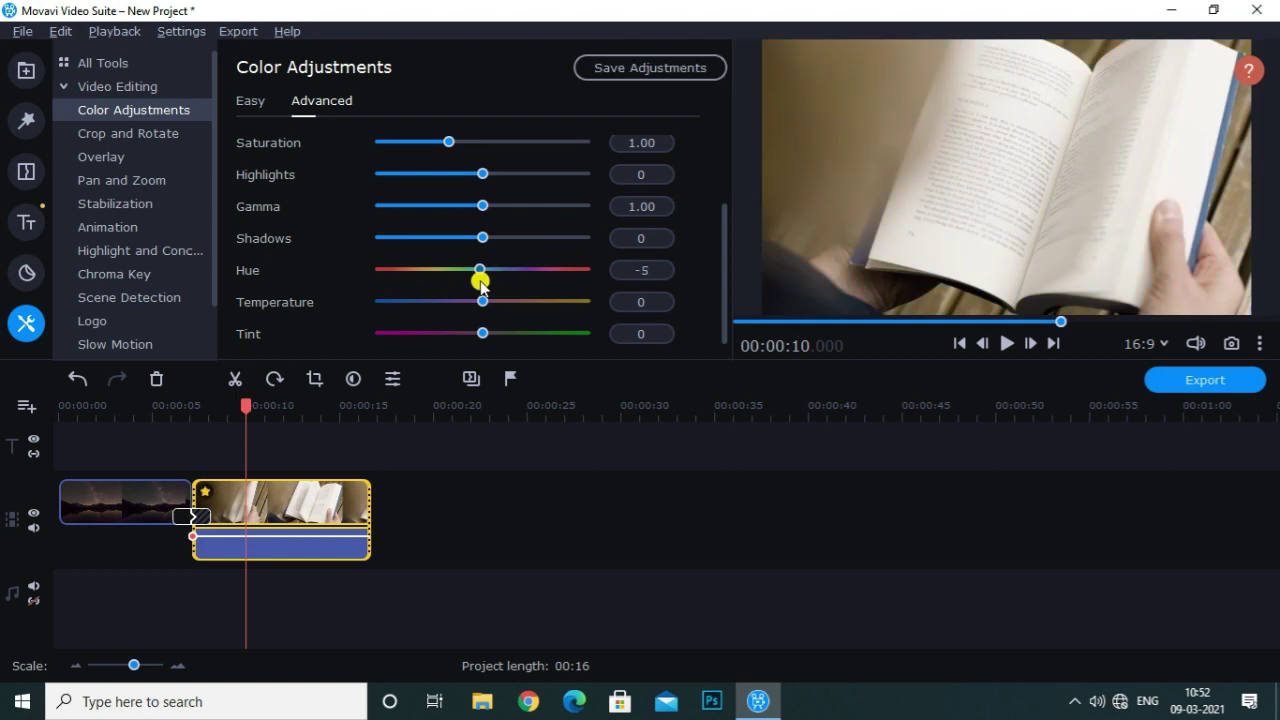
left_click(645, 268)
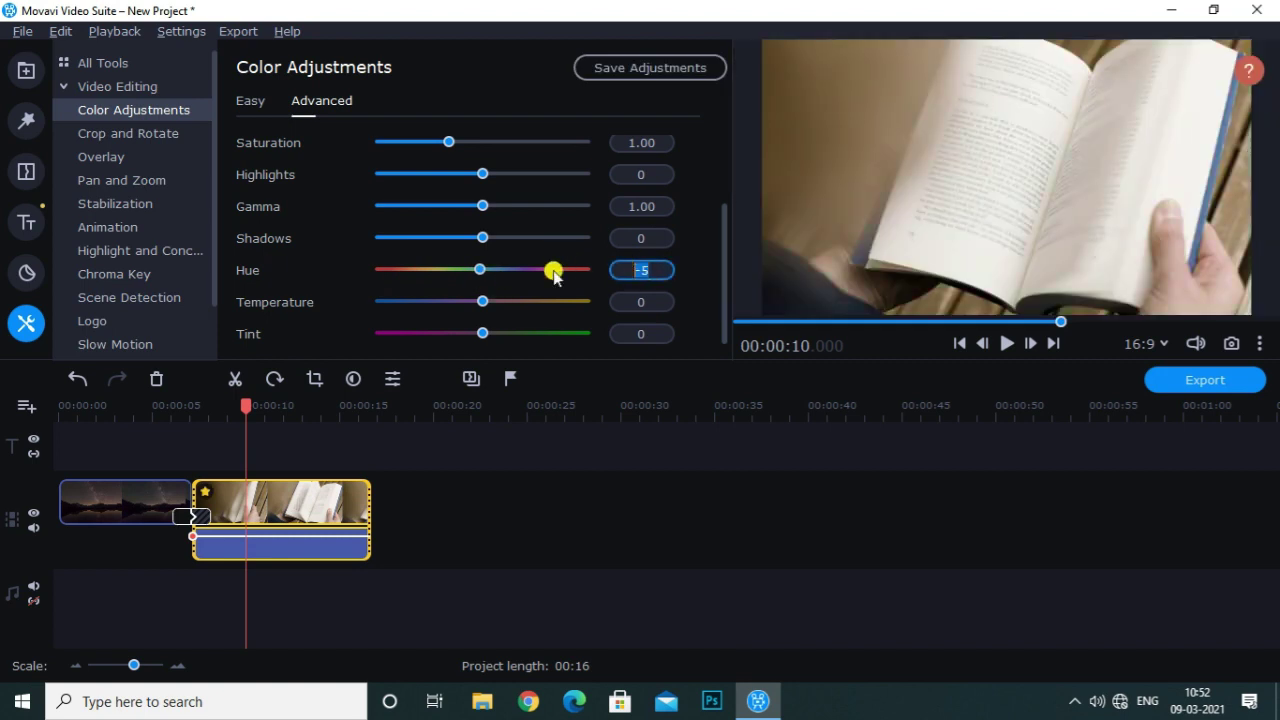
key("BackSpace")
type("0")
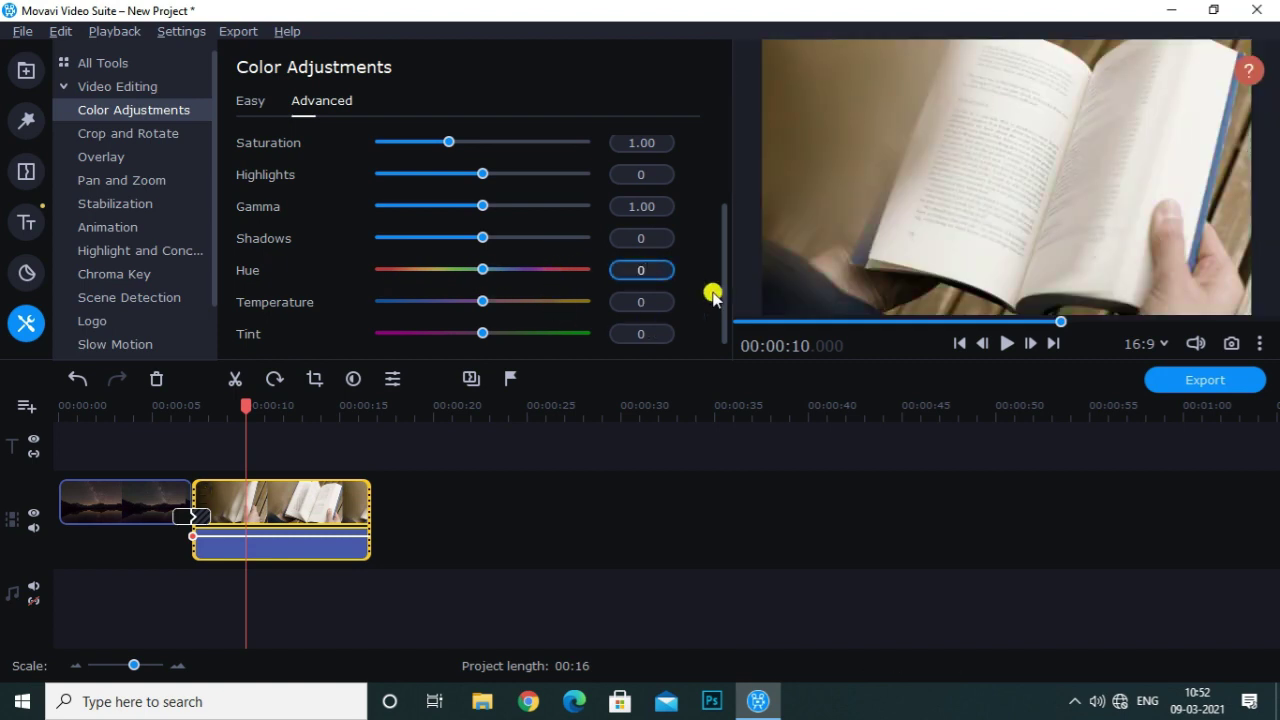
key("Return")
Raise the book clip's Saturation to 1.27.
scroll(428, 209, "up", 2)
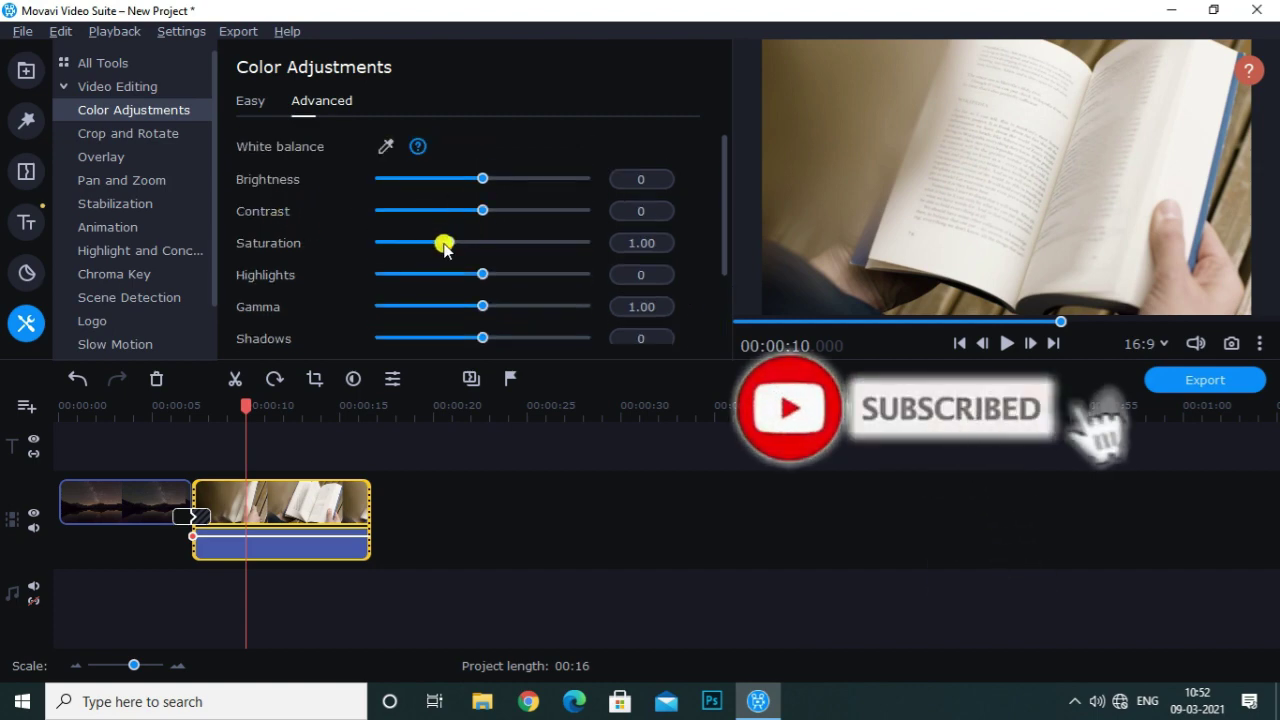
mouse_move(451, 247)
left_mouse_down()
mouse_move(537, 246)
mouse_move(443, 240)
mouse_move(489, 243)
mouse_move(462, 245)
left_mouse_up()
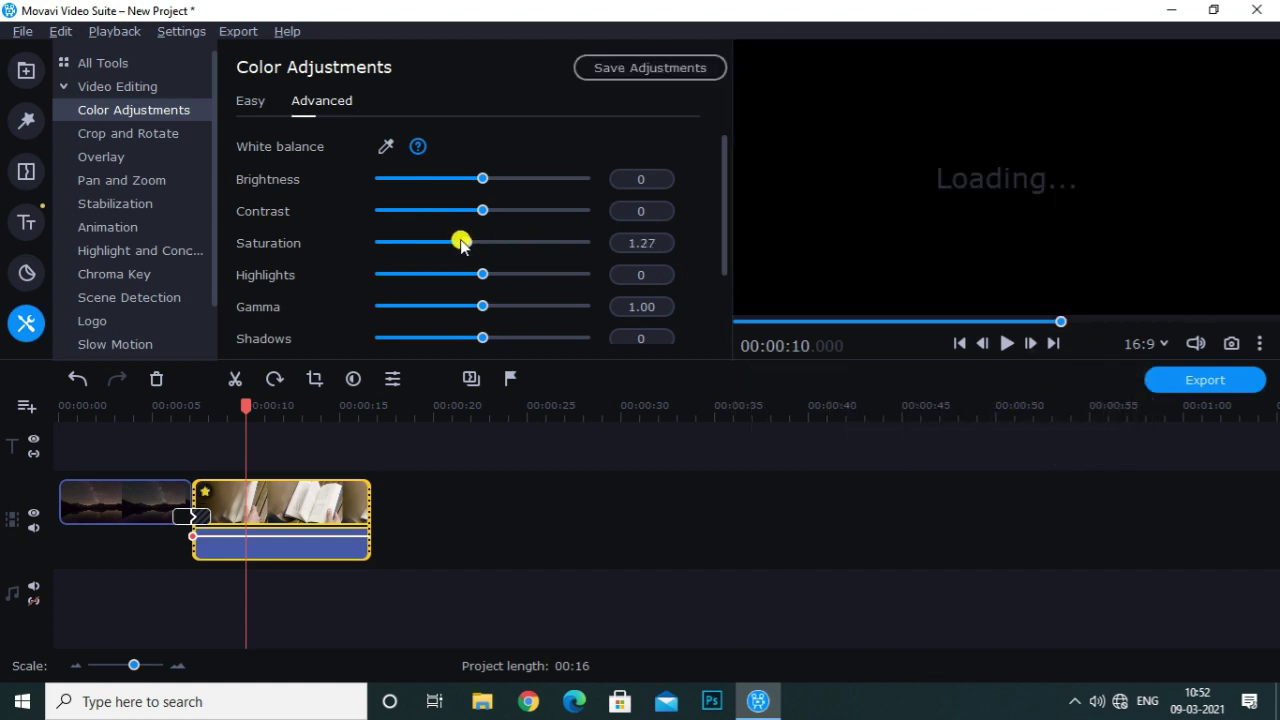